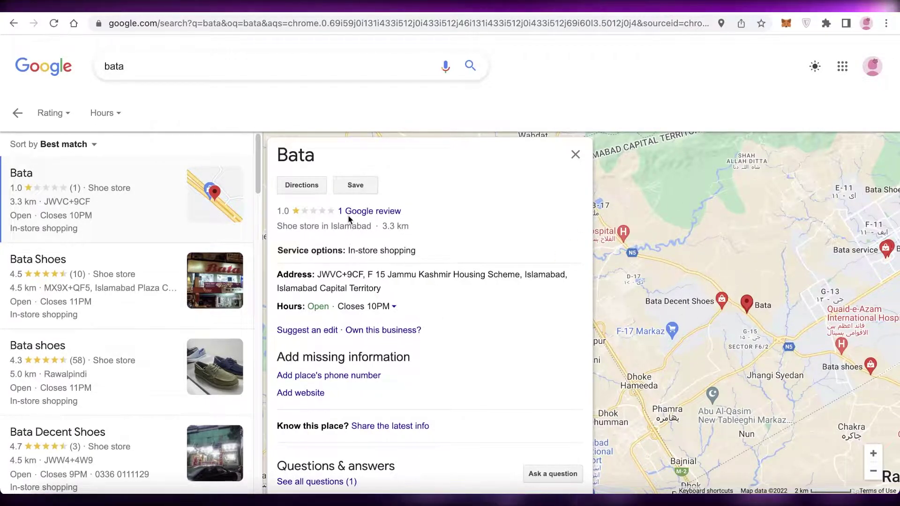
- Return to the Google homepage and search for 'bata'
scroll(140, 281, "down", 5)
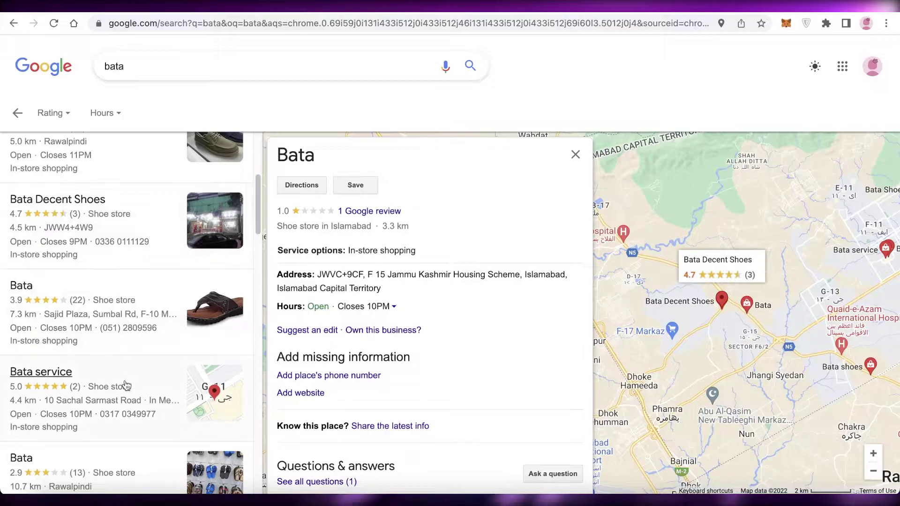
scroll(148, 376, "up", 5)
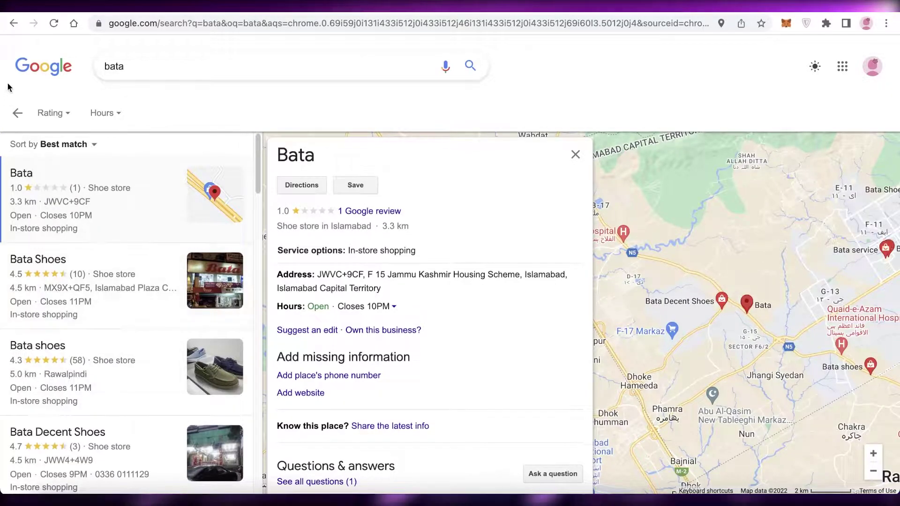
left_click(42, 67)
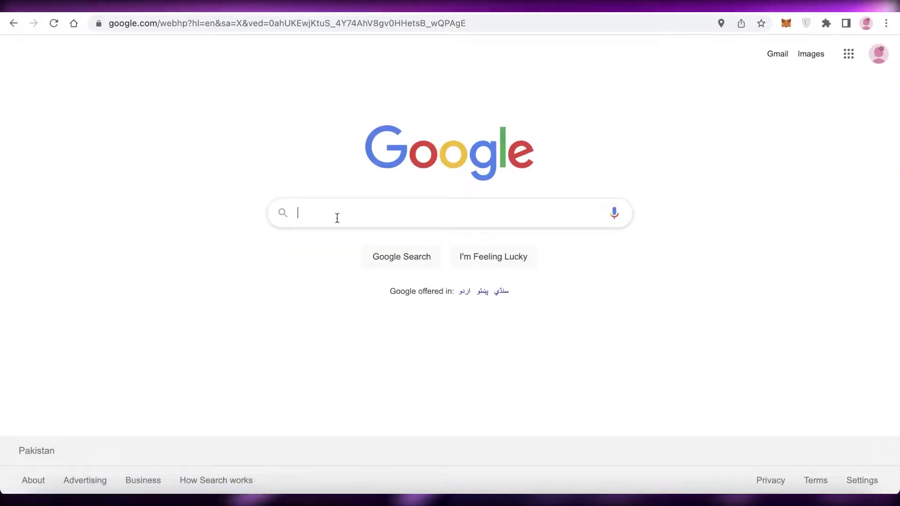
type("bata")
key("Return")
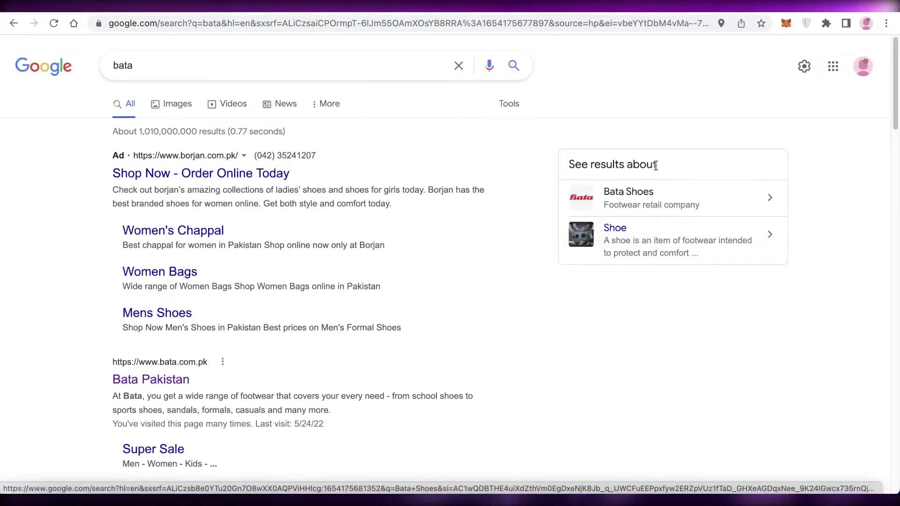
- Open the full local places list of Bata shoe stores under Shoe Stores
scroll(372, 267, "down", 15)
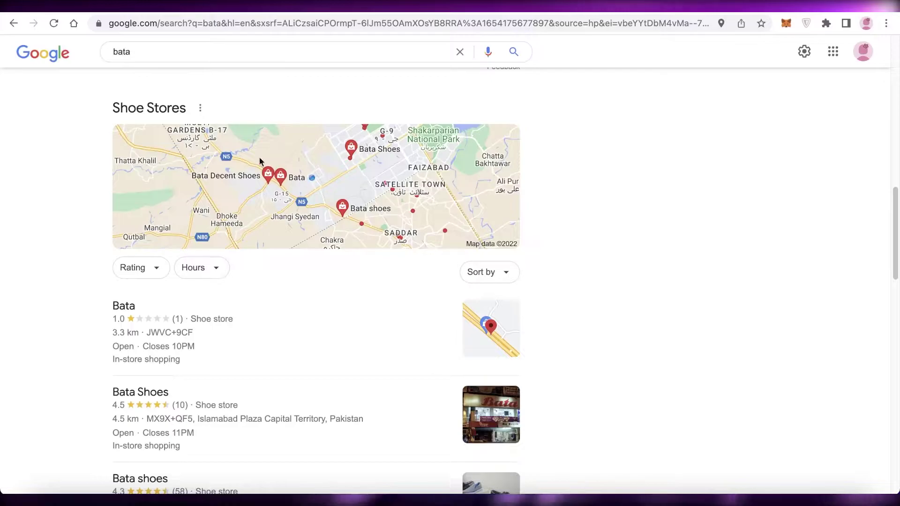
scroll(550, 180, "down", 5)
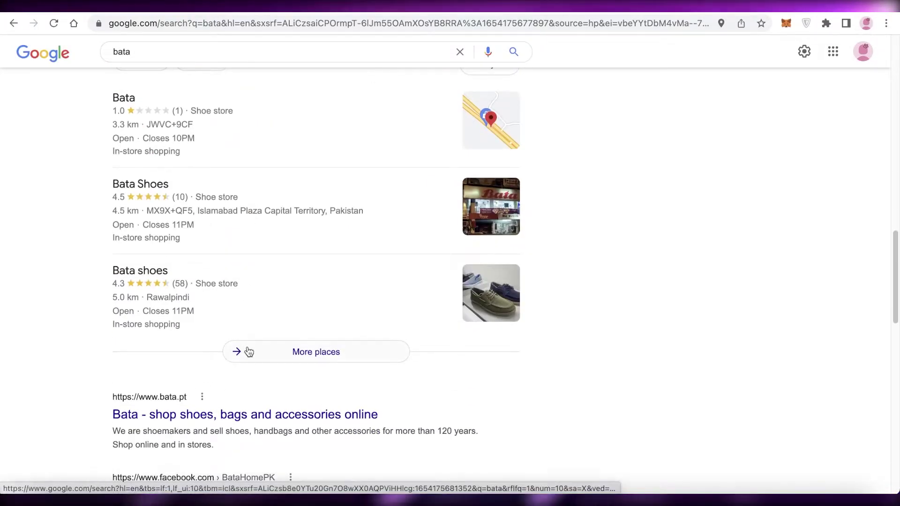
left_click(248, 352)
- Zoom the map into Islamabad and open the Bata Shoe Store details
double_click(198, 68)
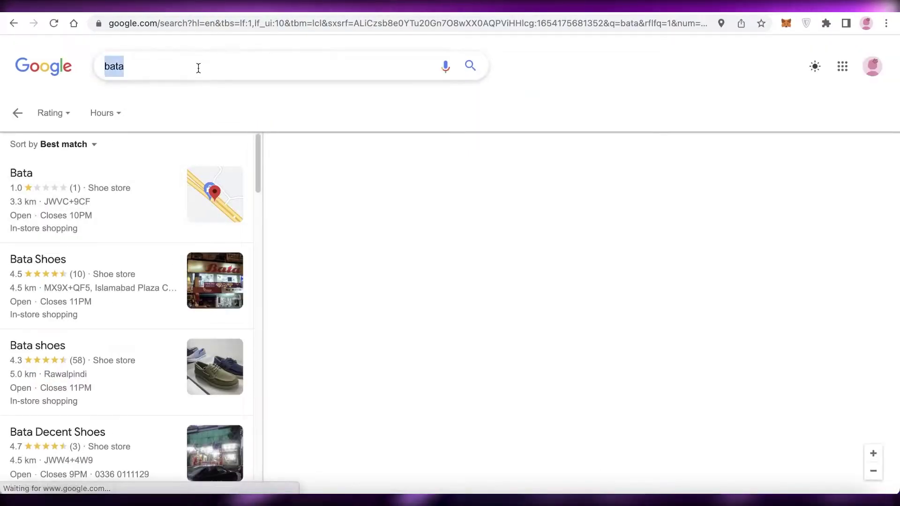
left_click(364, 168)
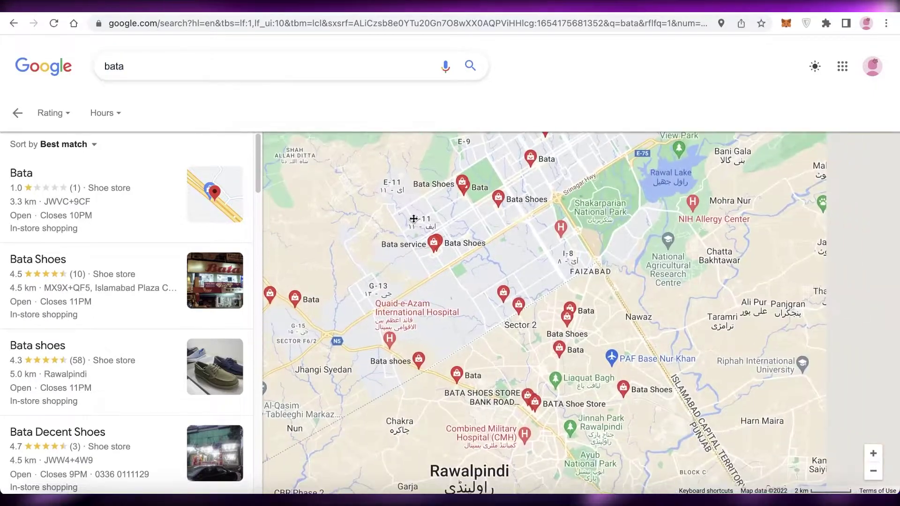
scroll(465, 236, "up", 3)
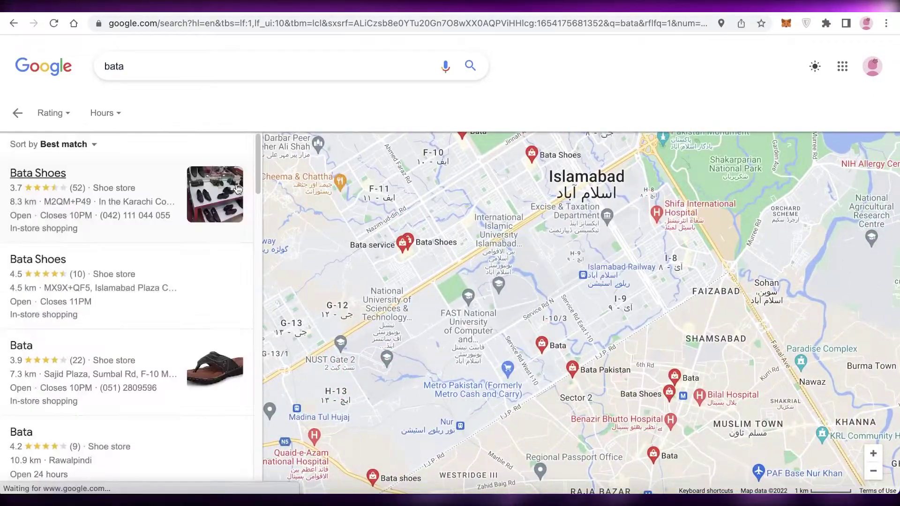
scroll(237, 188, "down", 6)
scroll(121, 259, "down", 7)
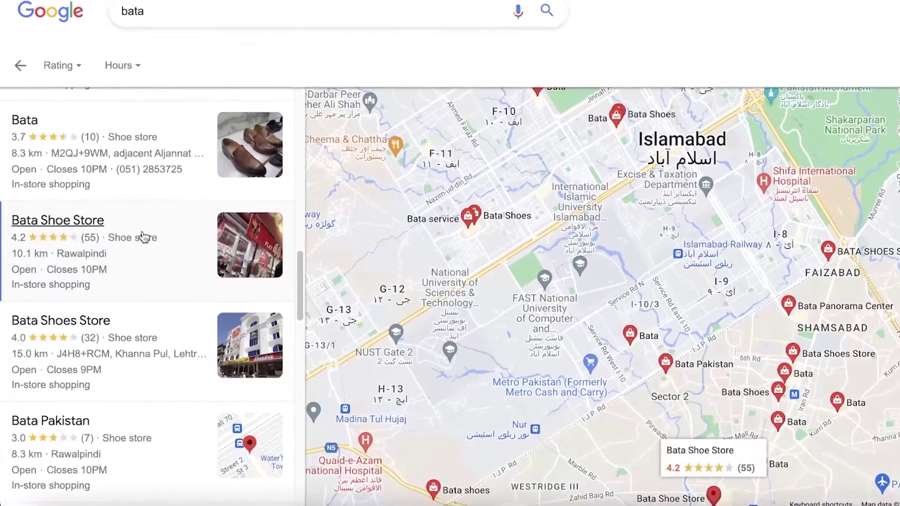
left_click(143, 236)
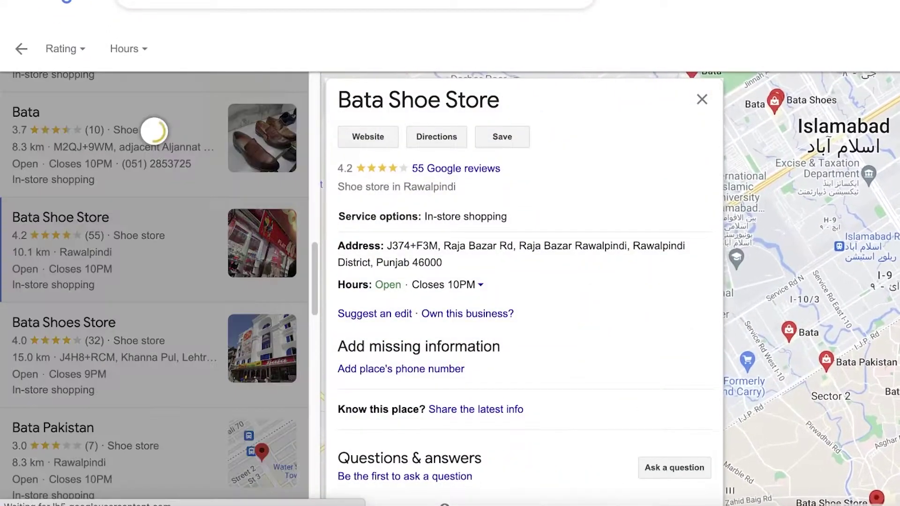
- Pan the map toward F-10/F-11 and review the 5.0-rated Bata service store details
left_click_drag(794, 186, 806, 259)
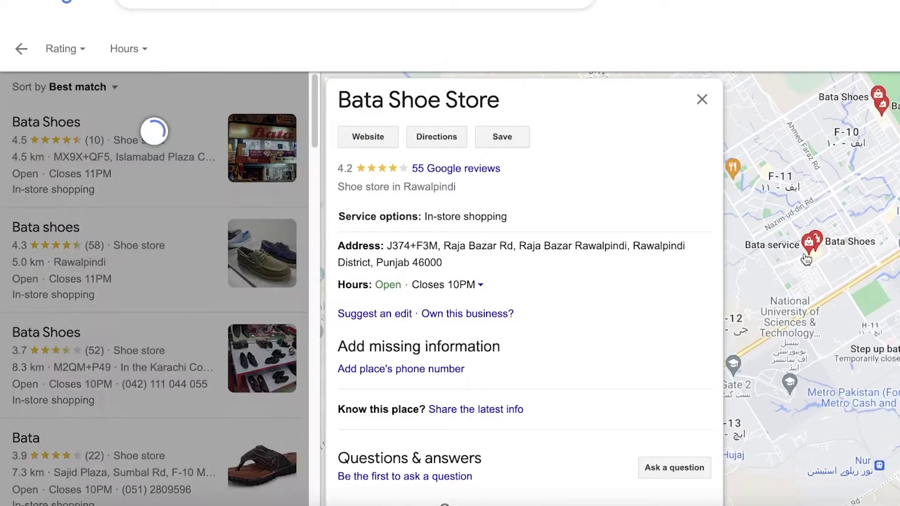
left_click(808, 243)
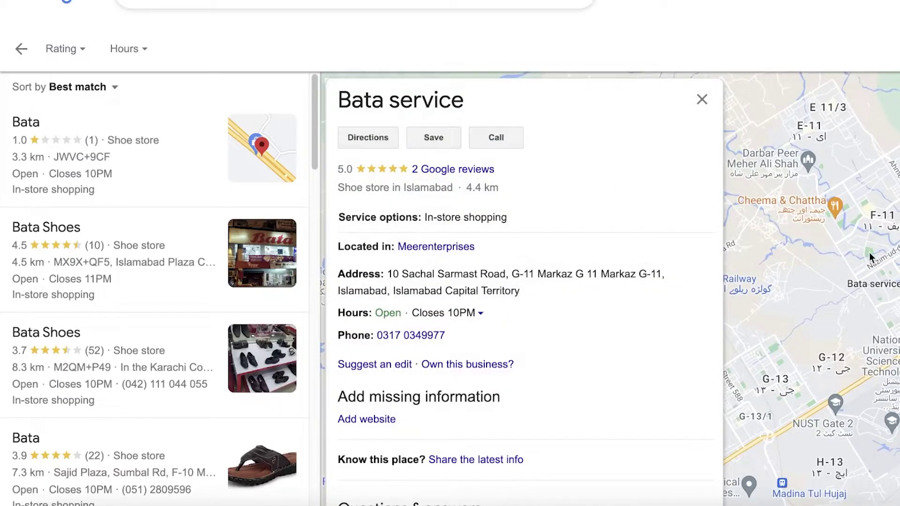
scroll(834, 253, "up", 2)
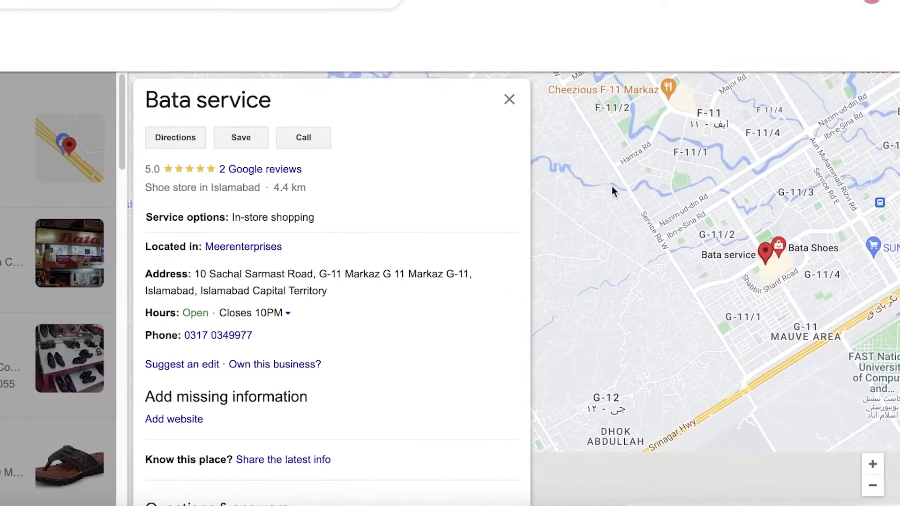
scroll(287, 266, "down", 8)
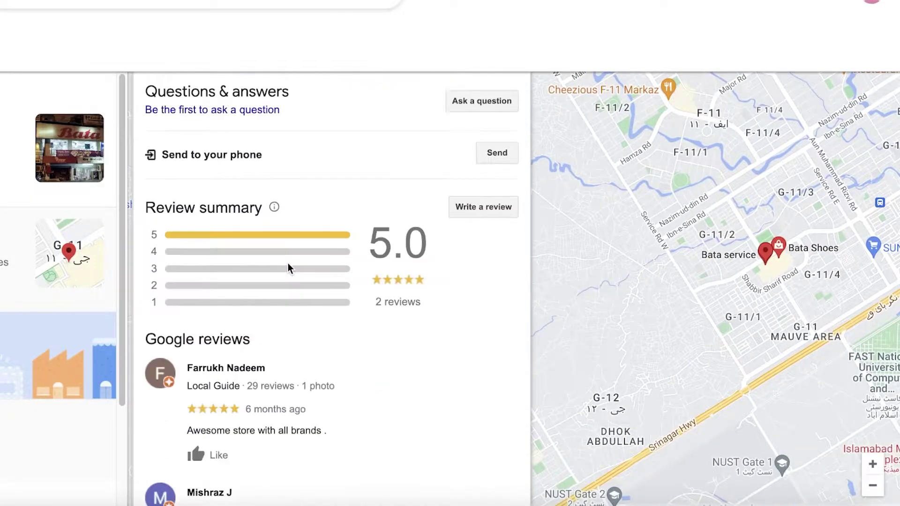
scroll(289, 265, "up", 8)
scroll(290, 267, "down", 2)
scroll(290, 265, "up", 2)
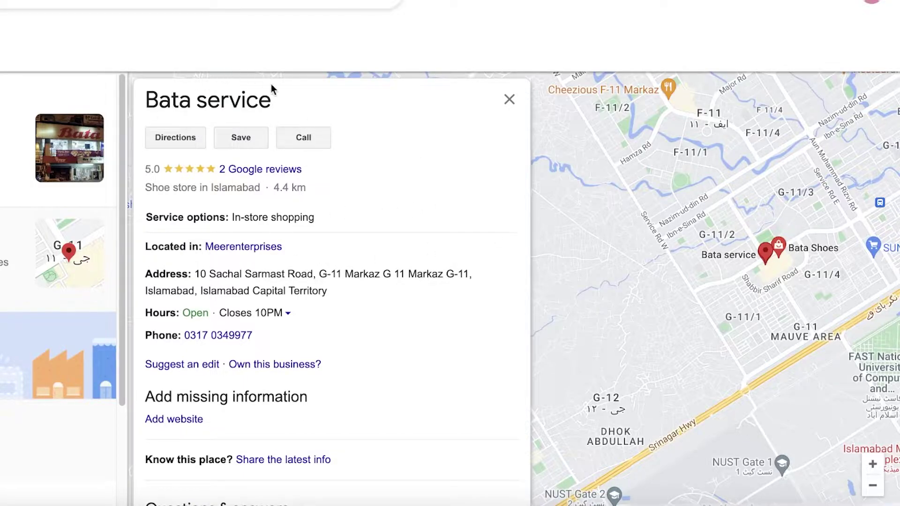
scroll(270, 248, "down", 10)
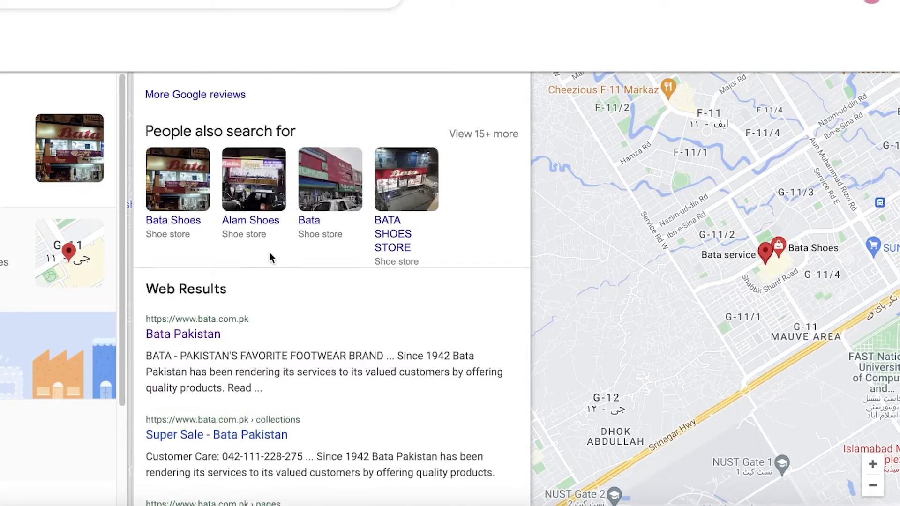
scroll(269, 253, "up", 10)
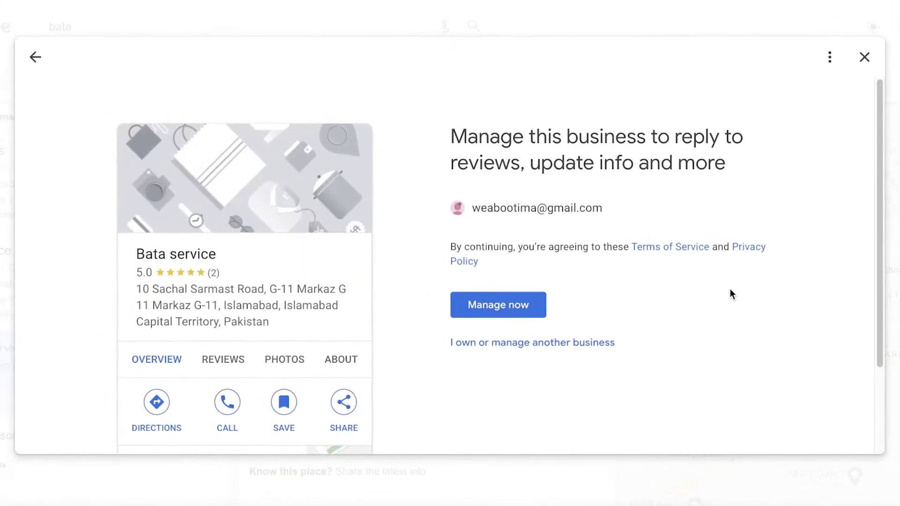
- Start managing Bata service and confirm its address, 10 Sachal Sarmast Road, Islamabad, Pakistan
scroll(729, 293, "down", 1)
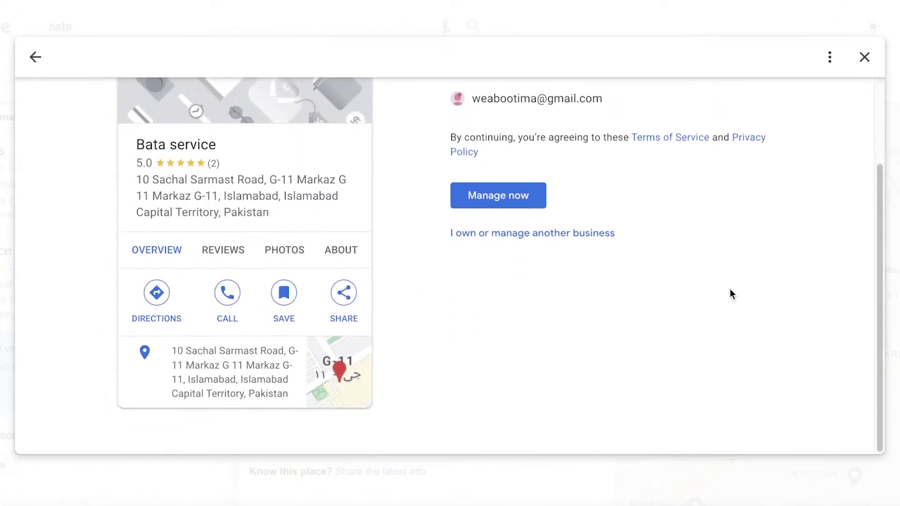
scroll(729, 293, "up", 1)
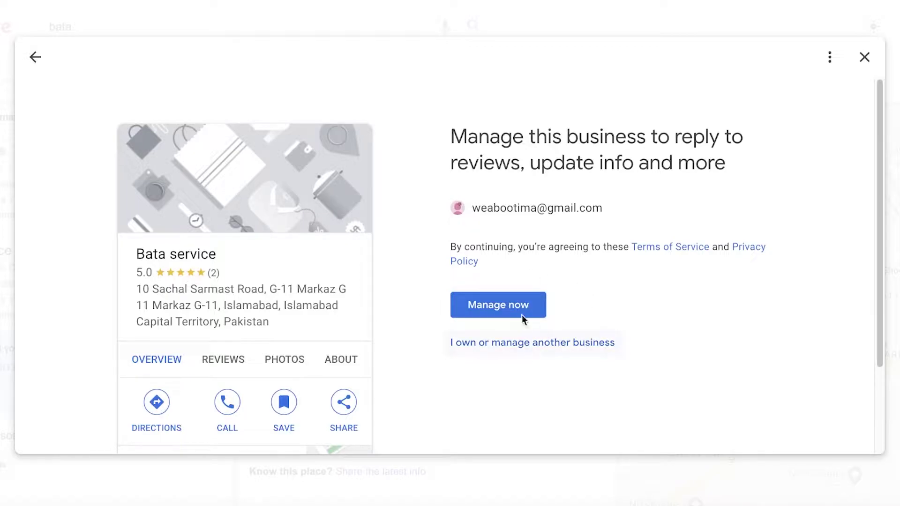
left_click(494, 305)
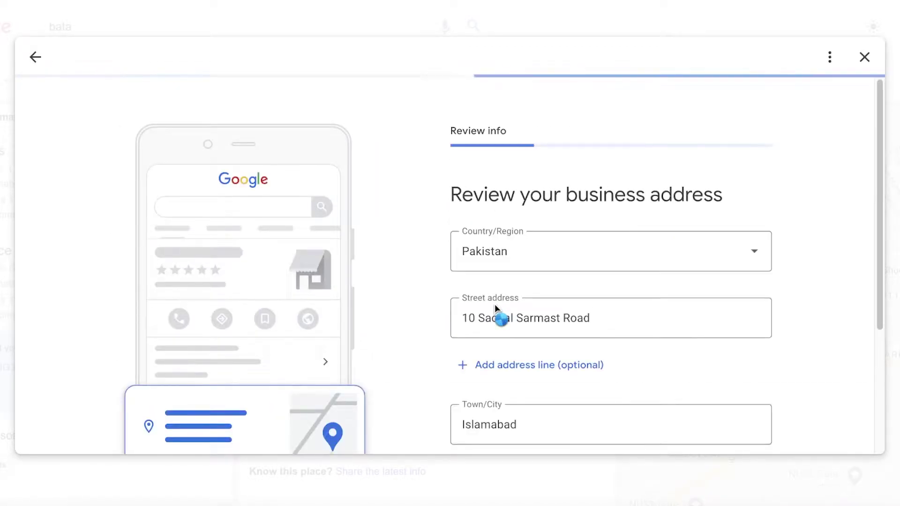
scroll(594, 198, "down", 4)
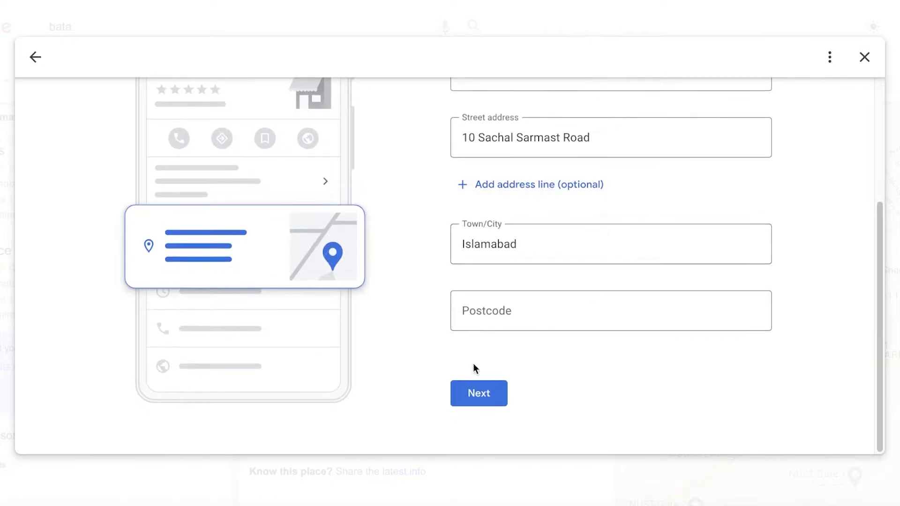
left_click(466, 387)
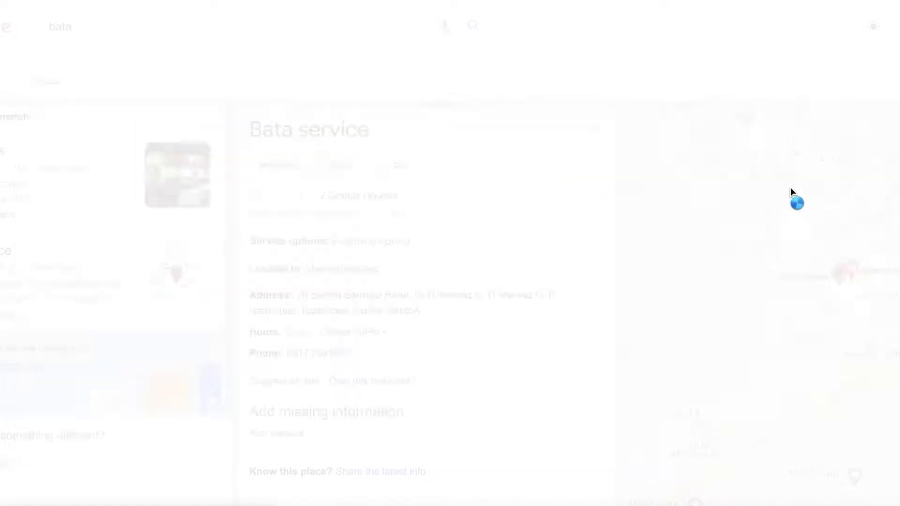
- Review the phone verification option, collapsing and reopening it
scroll(791, 189, "down", 3)
scroll(791, 189, "up", 3)
scroll(791, 189, "down", 1)
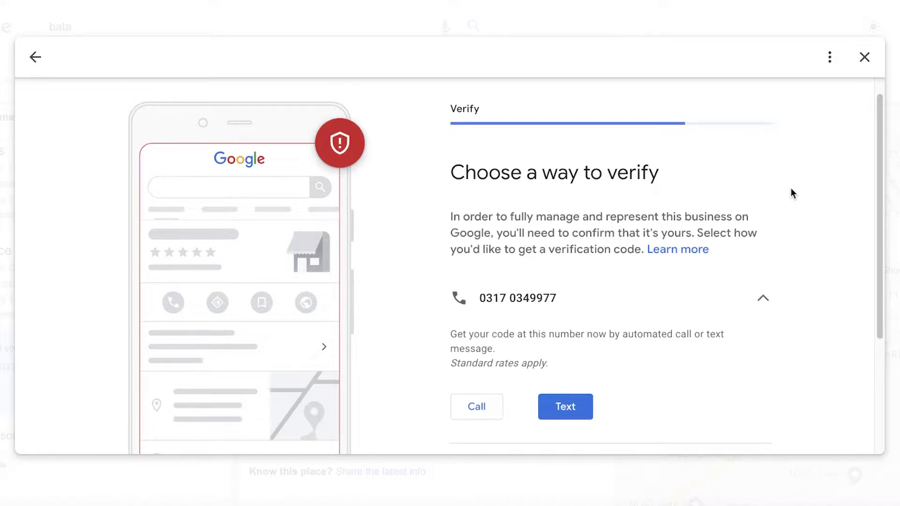
left_click(764, 303)
left_click(764, 303)
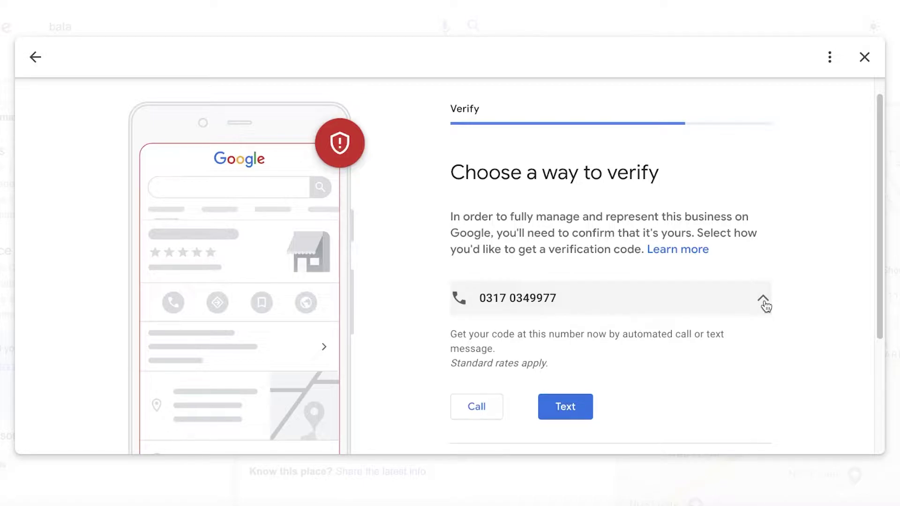
scroll(749, 309, "down", 4)
scroll(662, 301, "up", 4)
scroll(658, 303, "down", 4)
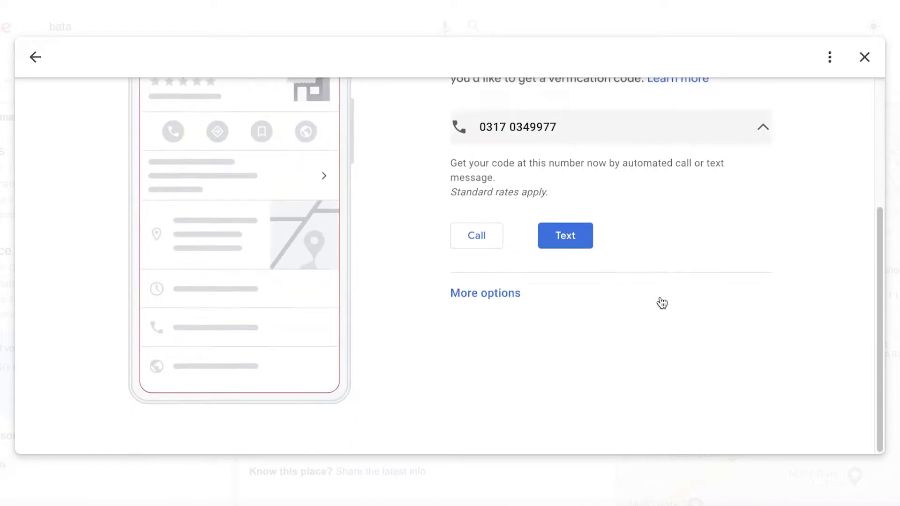
- Show more verification methods and expand the Postcard by post form
left_click(520, 290)
left_click(526, 281)
scroll(572, 255, "down", 2)
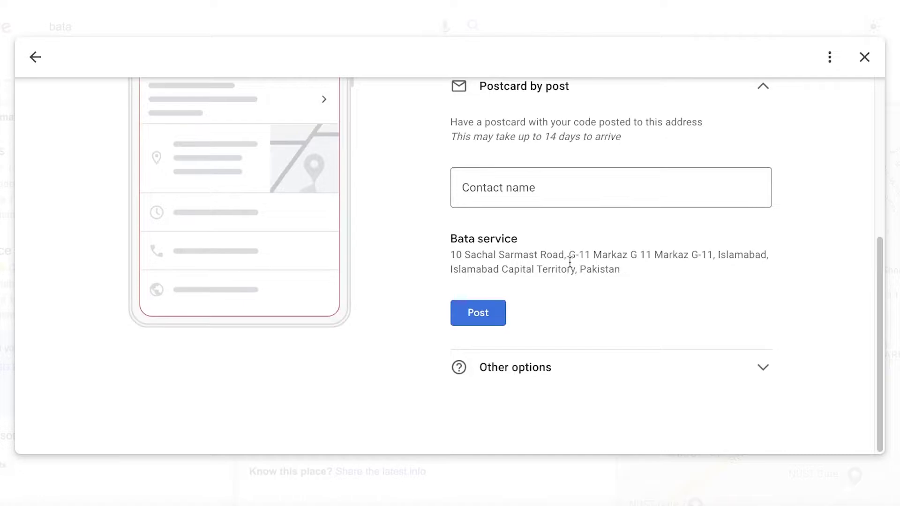
left_click(609, 367)
scroll(614, 307, "up", 2)
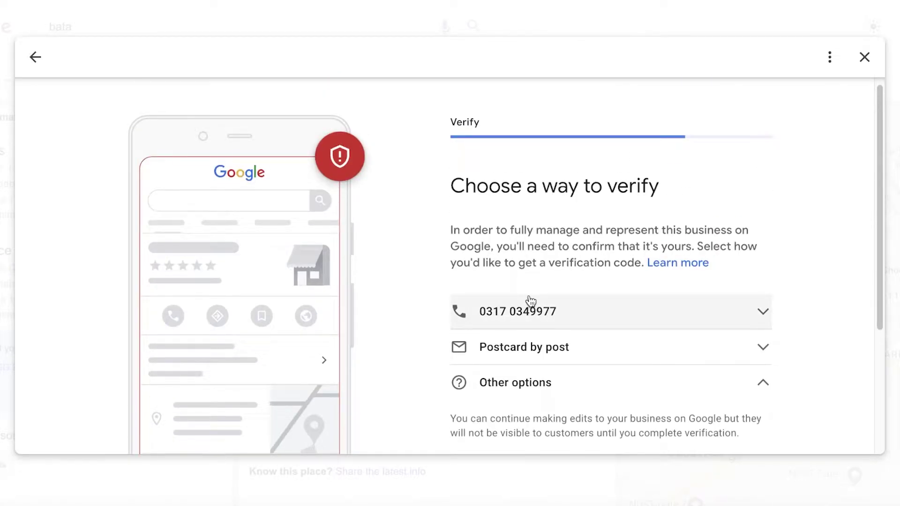
scroll(625, 265, "down", 3)
left_click(567, 234)
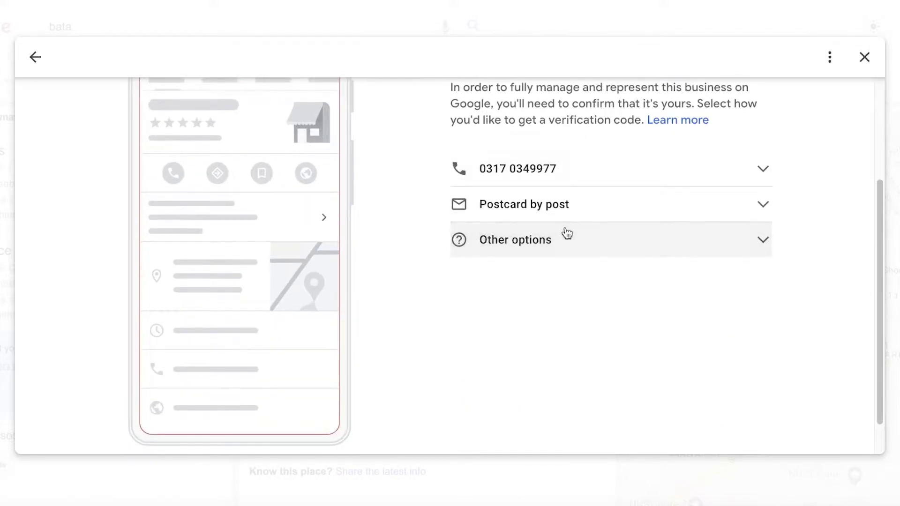
scroll(566, 202, "down", 1)
left_click(567, 172)
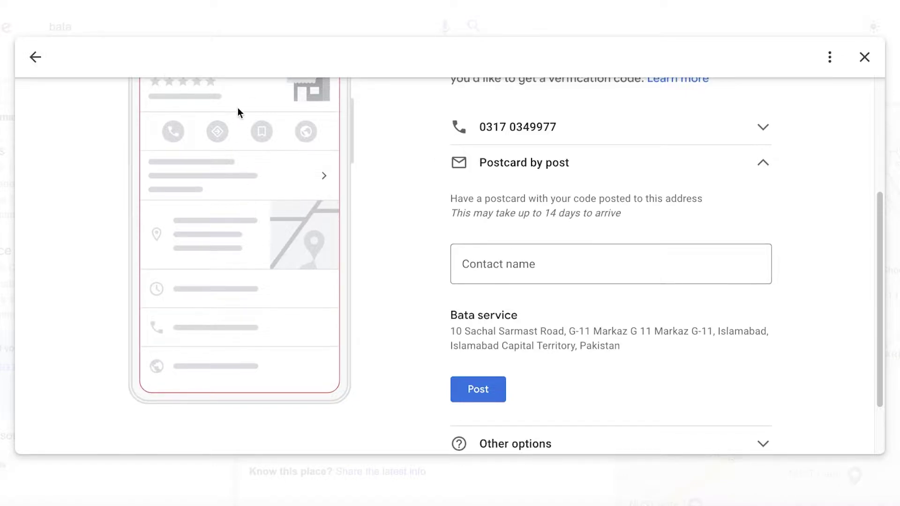
- Fill in the postcard's Contact name field with the contact's name
scroll(236, 196, "up", 4)
scroll(556, 225, "down", 5)
scroll(507, 313, "up", 3)
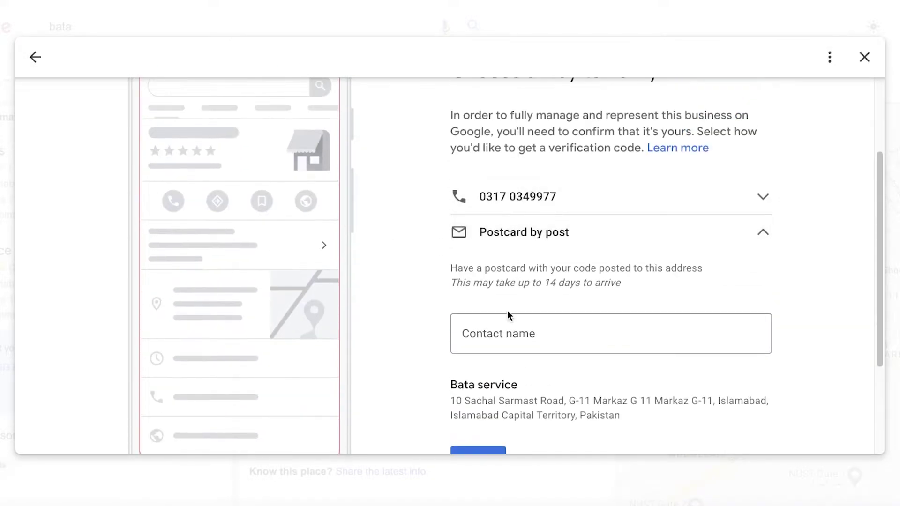
left_click(496, 328)
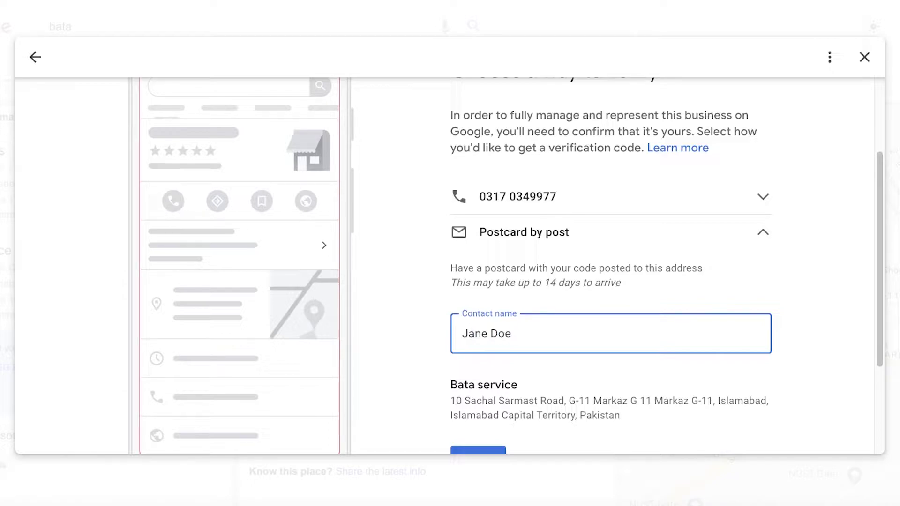
- Post the verification postcard request to the Islamabad store address
scroll(541, 346, "down", 1)
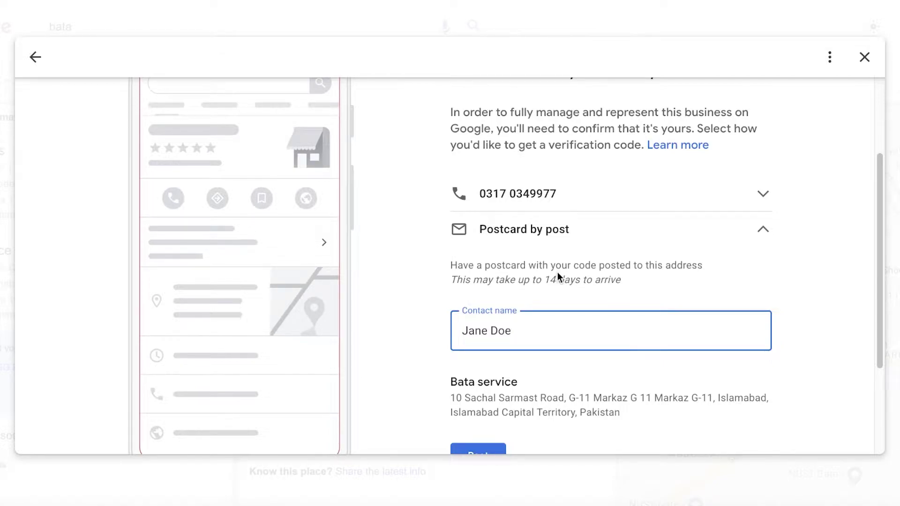
scroll(557, 271, "down", 2)
scroll(558, 271, "up", 1)
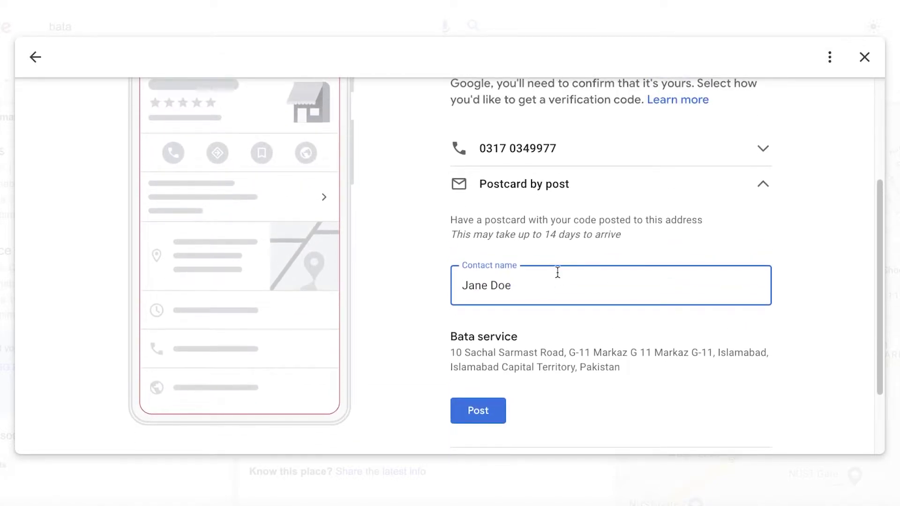
scroll(557, 272, "up", 1)
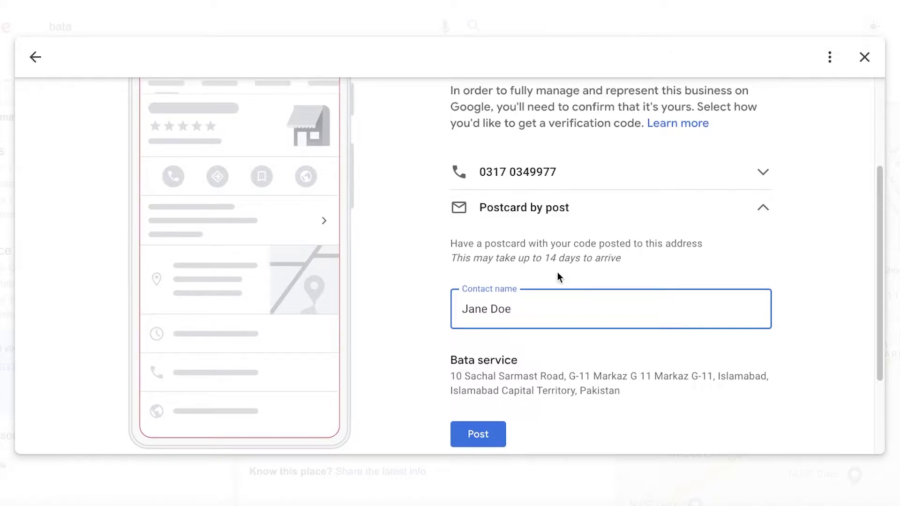
scroll(558, 272, "down", 1)
scroll(555, 281, "up", 4)
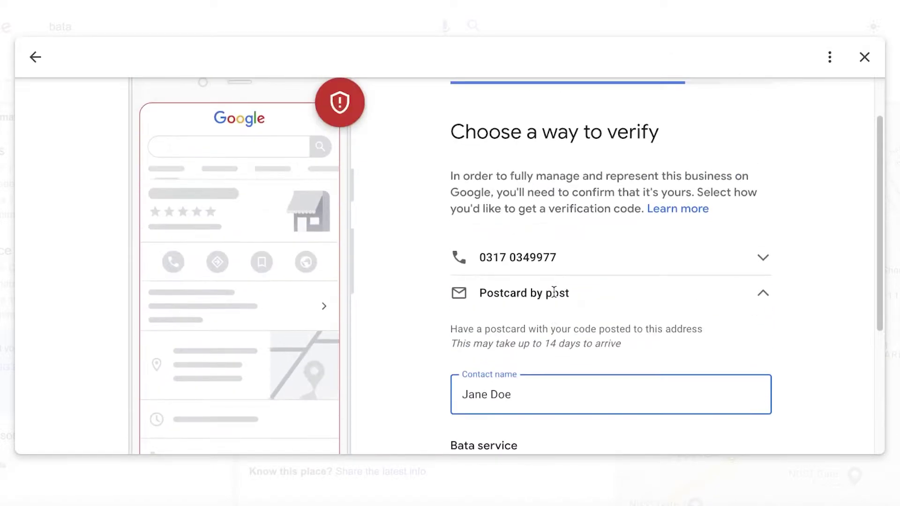
scroll(537, 151, "down", 5)
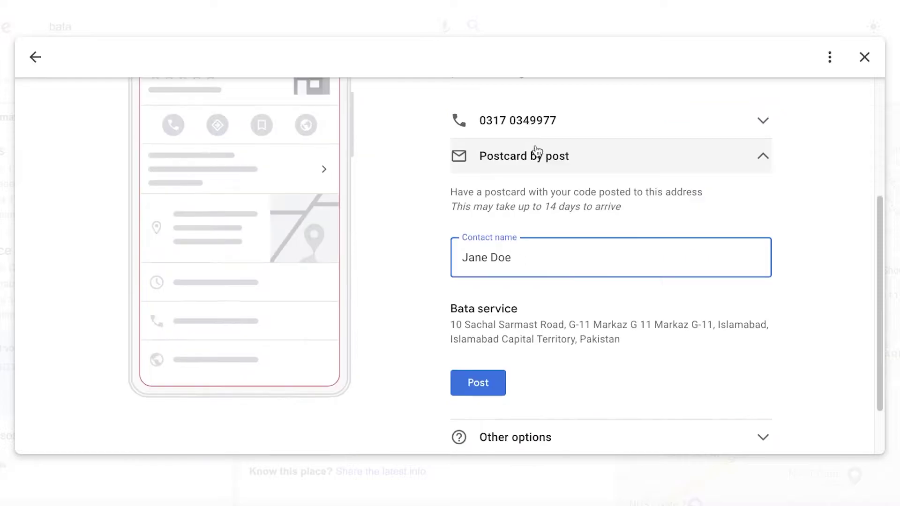
left_click(490, 394)
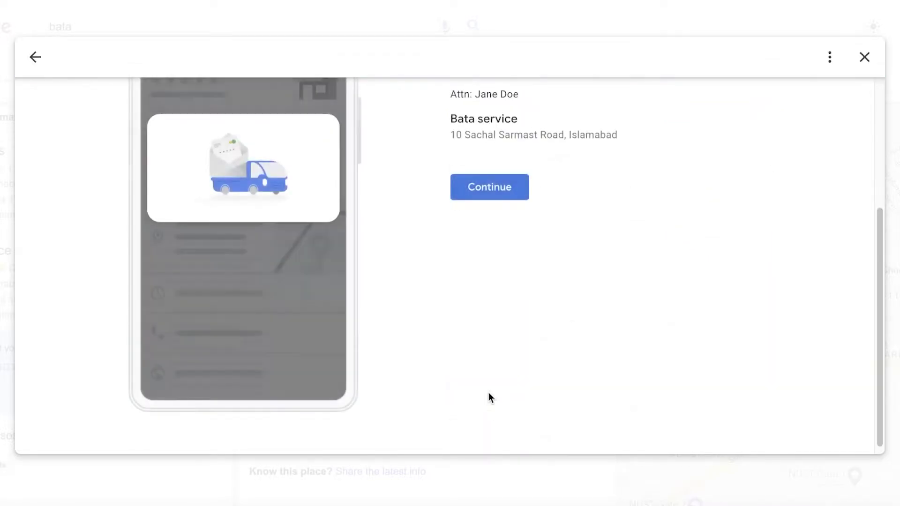
scroll(488, 397, "up", 4)
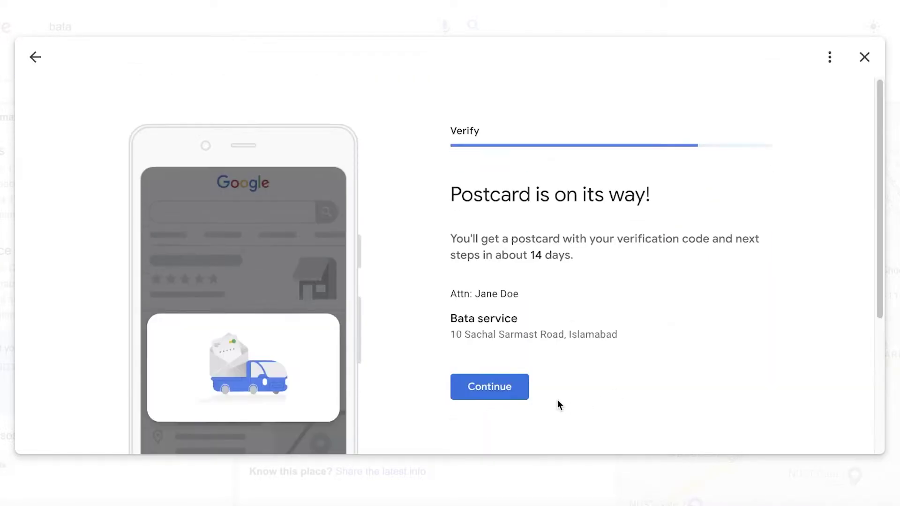
- Continue past the postcard confirmation, skipping hours, messaging, description, photos and advertising
left_click(499, 395)
scroll(662, 232, "down", 10)
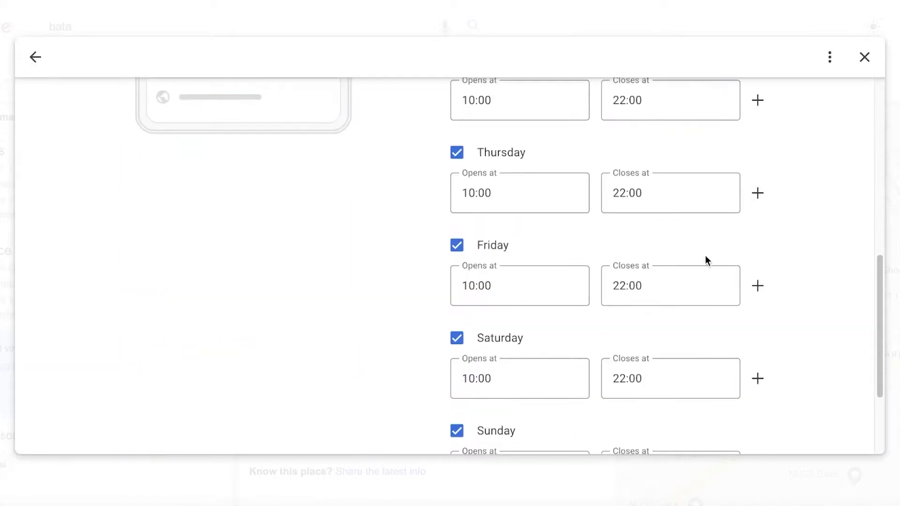
scroll(635, 332, "down", 3)
left_click(480, 391)
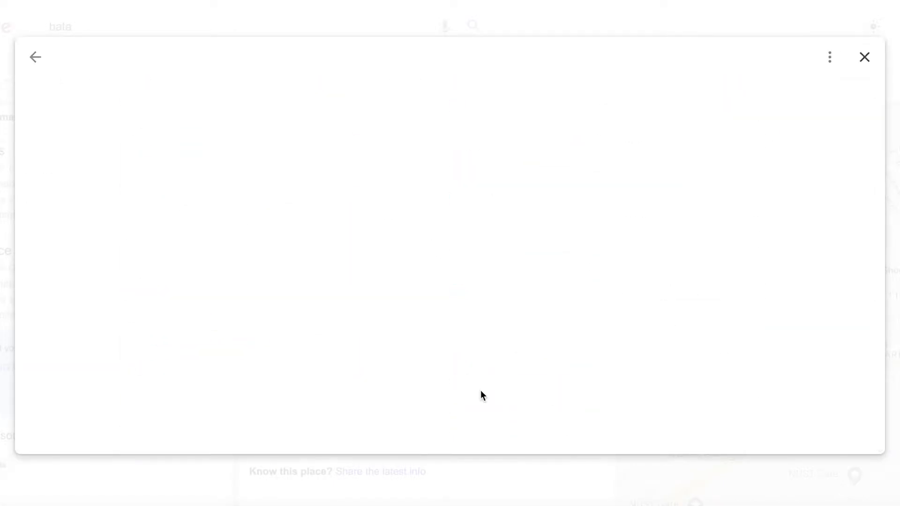
left_click(490, 364)
scroll(487, 364, "down", 4)
left_click(484, 365)
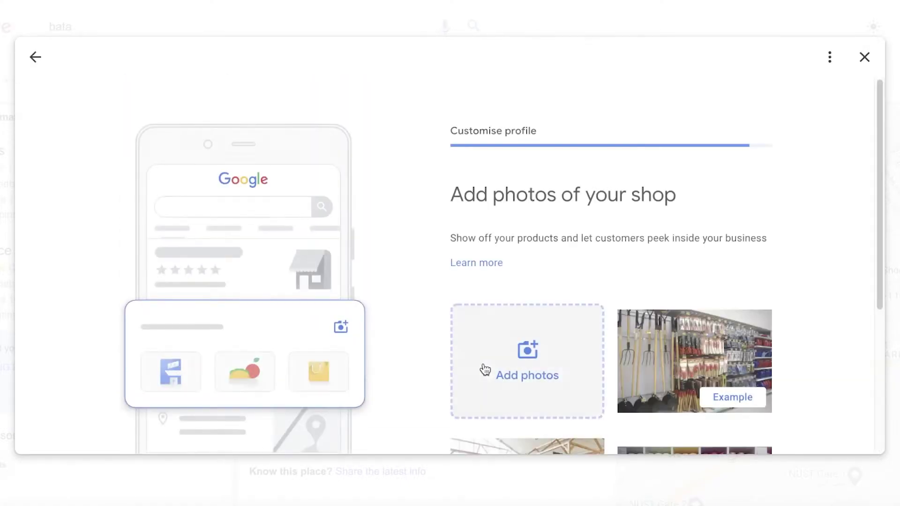
scroll(485, 332, "down", 5)
left_click(477, 387)
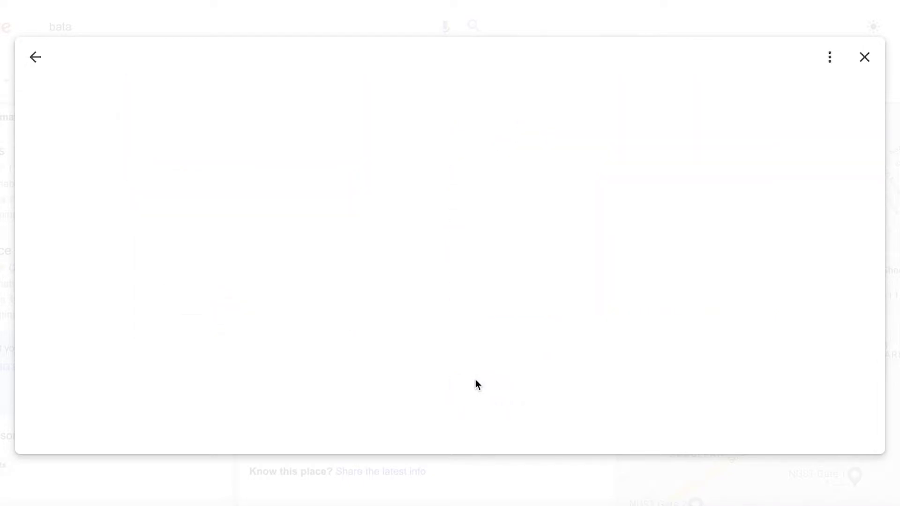
left_click(477, 281)
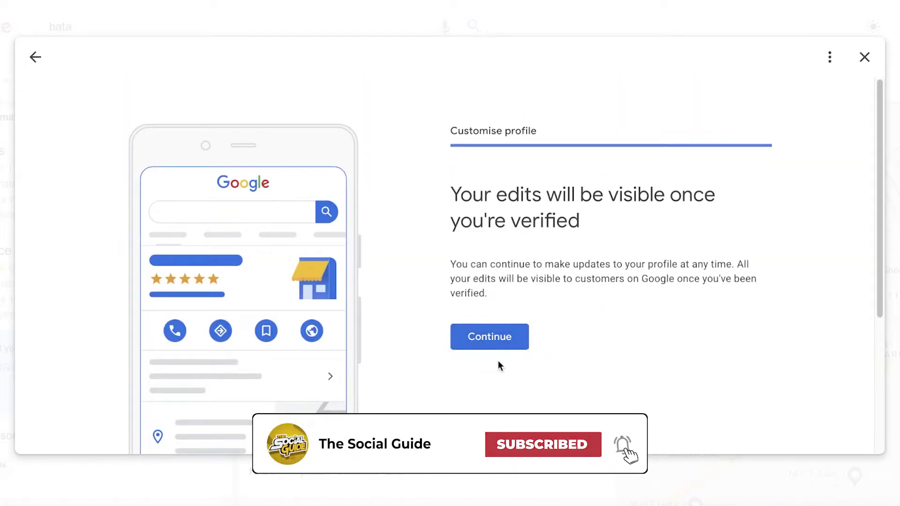
left_click(488, 345)
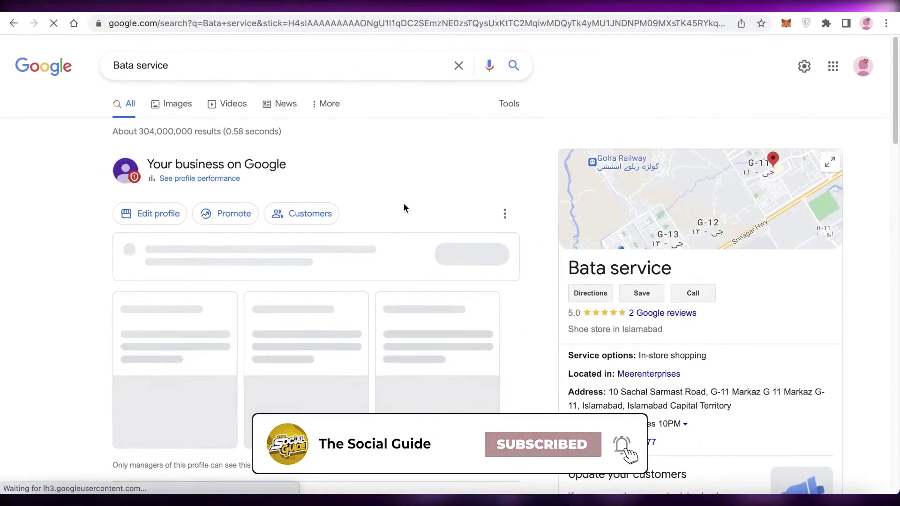
scroll(571, 189, "down", 3)
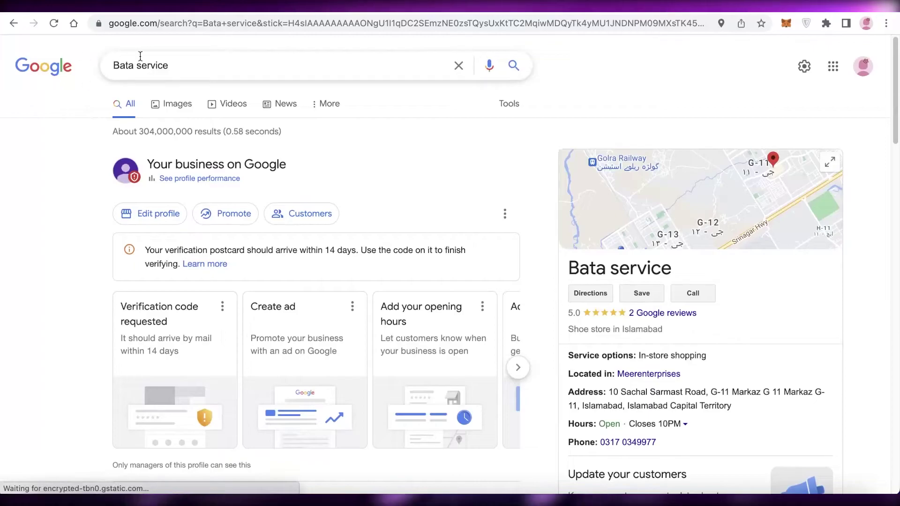
- Search for 'clothing' and open the full list of nearby clothing stores
triple_click(159, 68)
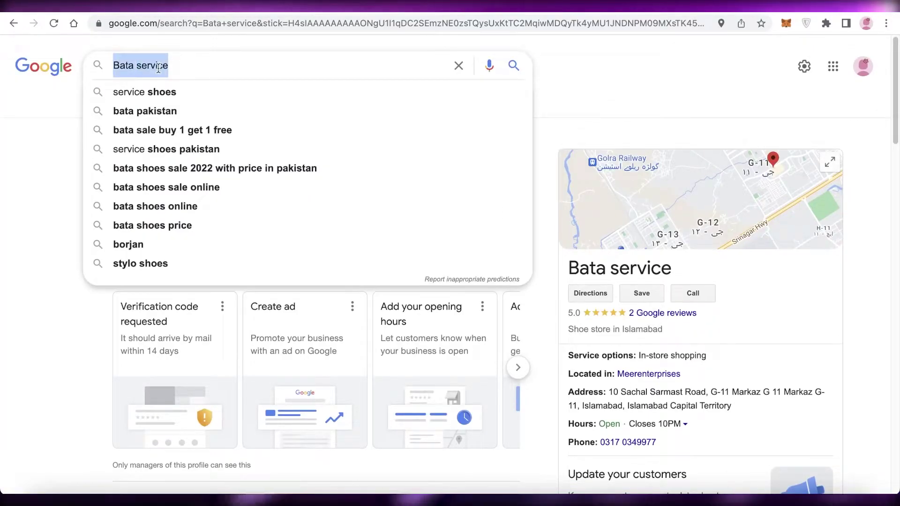
type("clothing")
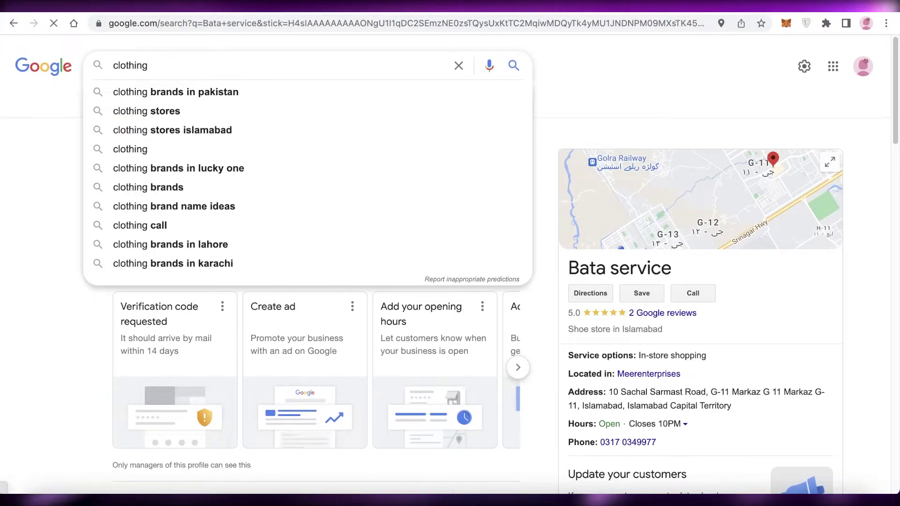
key("Return")
scroll(494, 236, "down", 10)
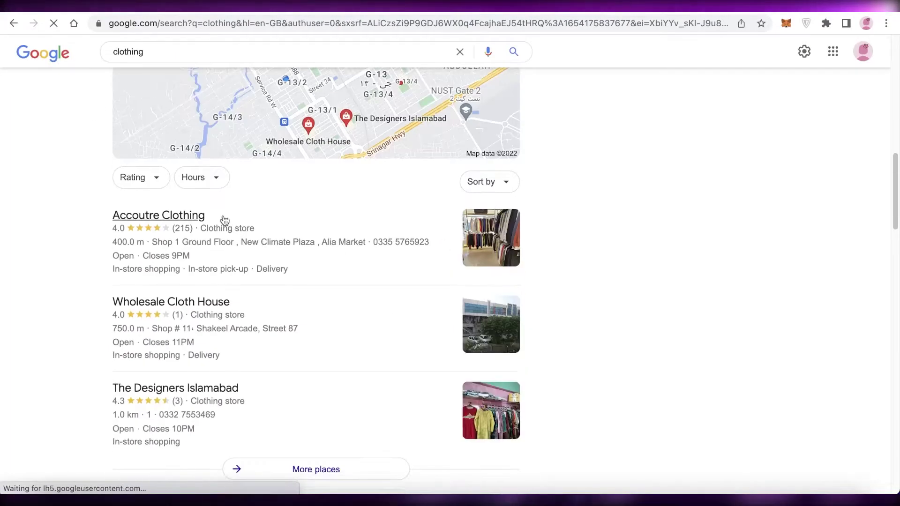
left_click(279, 469)
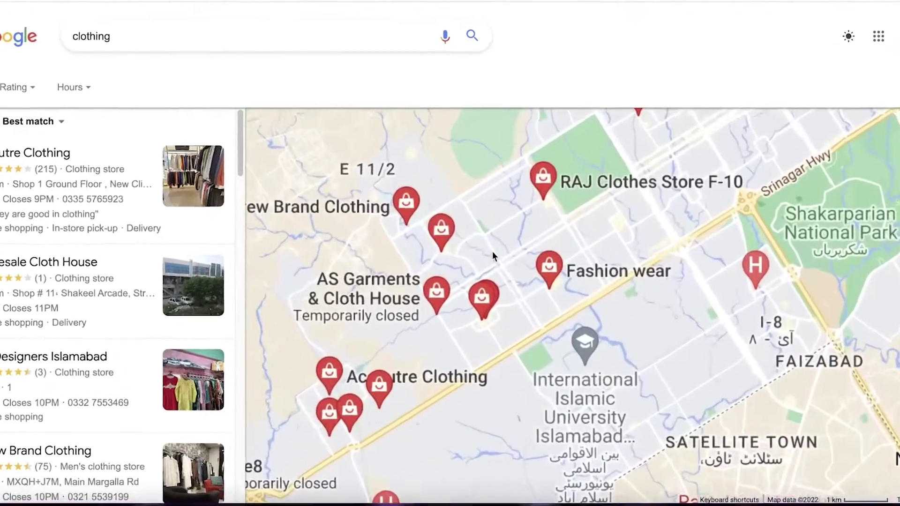
- Review Breakout F-10's store details, then pan the map to the F-10 and G-9 stores
scroll(488, 261, "up", 2)
scroll(636, 232, "up", 3)
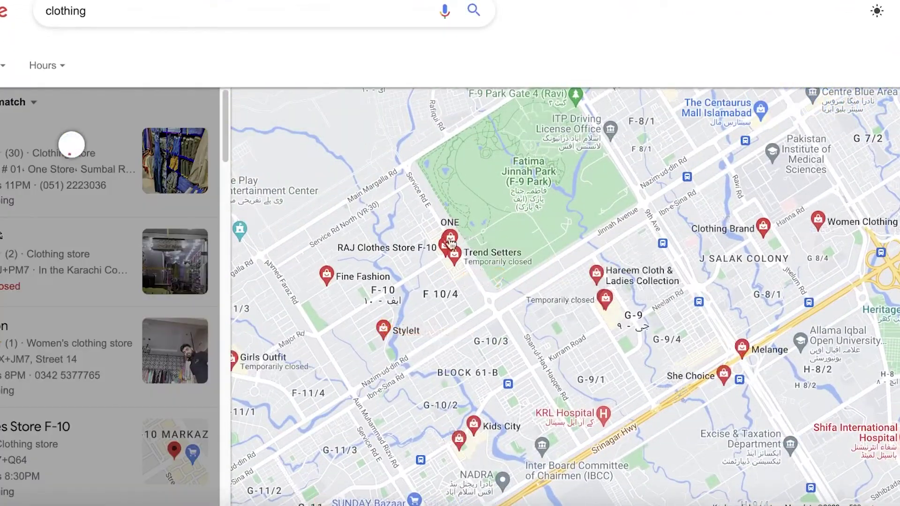
left_click(448, 240)
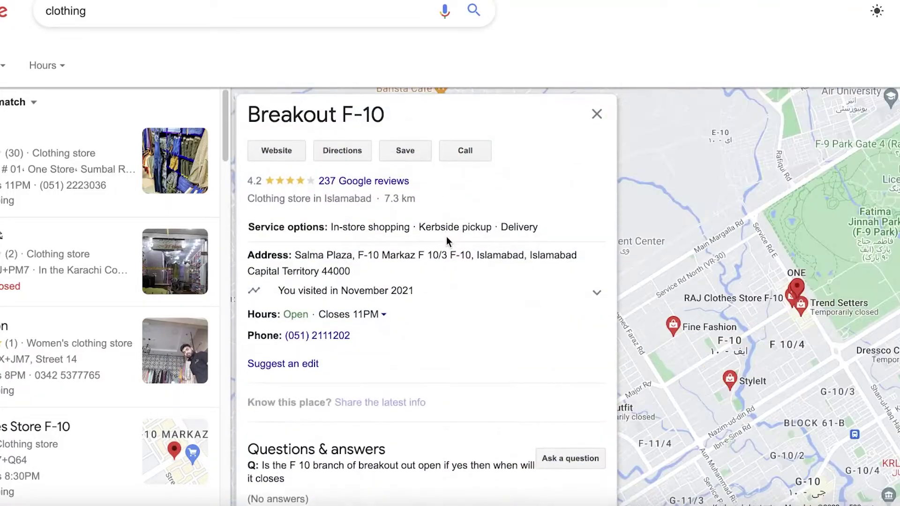
scroll(269, 359, "down", 10)
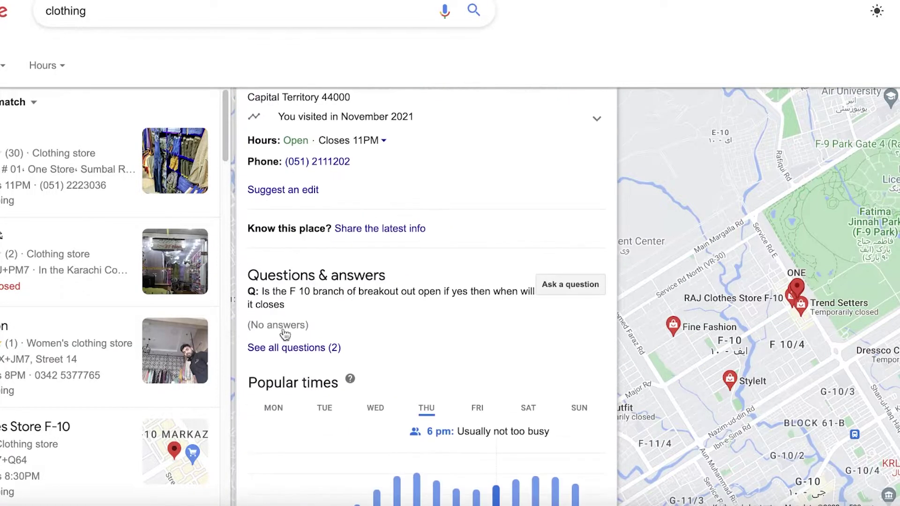
scroll(351, 334, "up", 10)
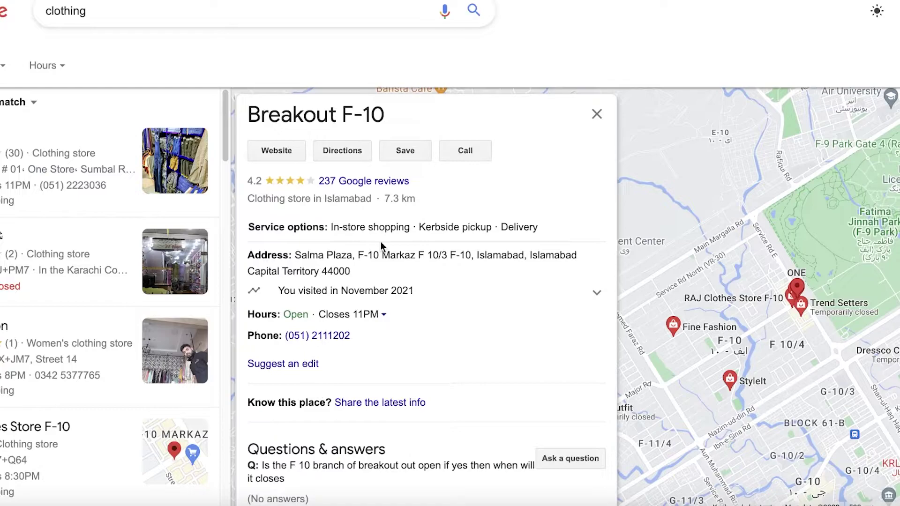
scroll(387, 242, "down", 3)
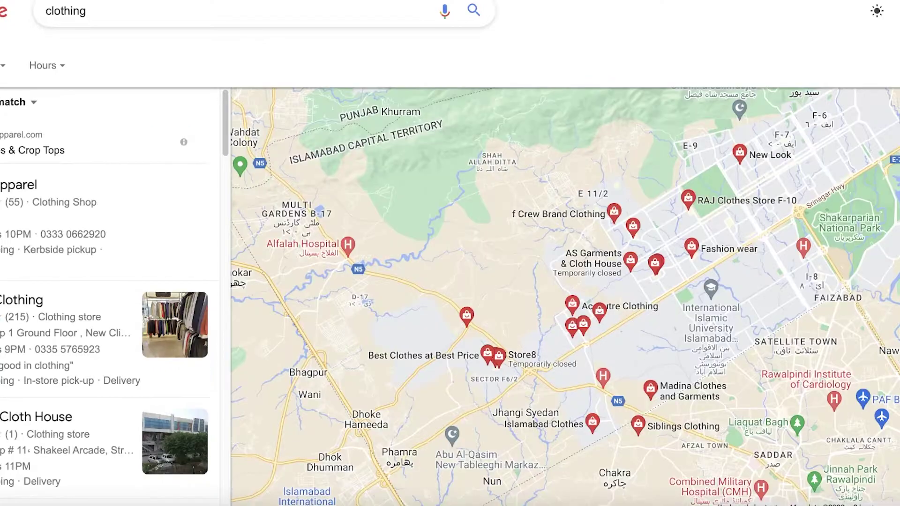
scroll(487, 232, "up", 5)
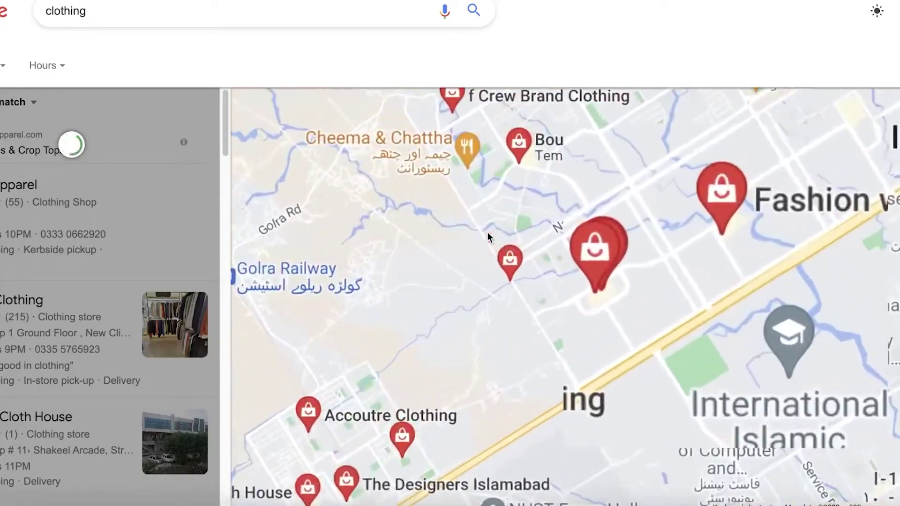
scroll(614, 238, "down", 4)
scroll(585, 265, "up", 4)
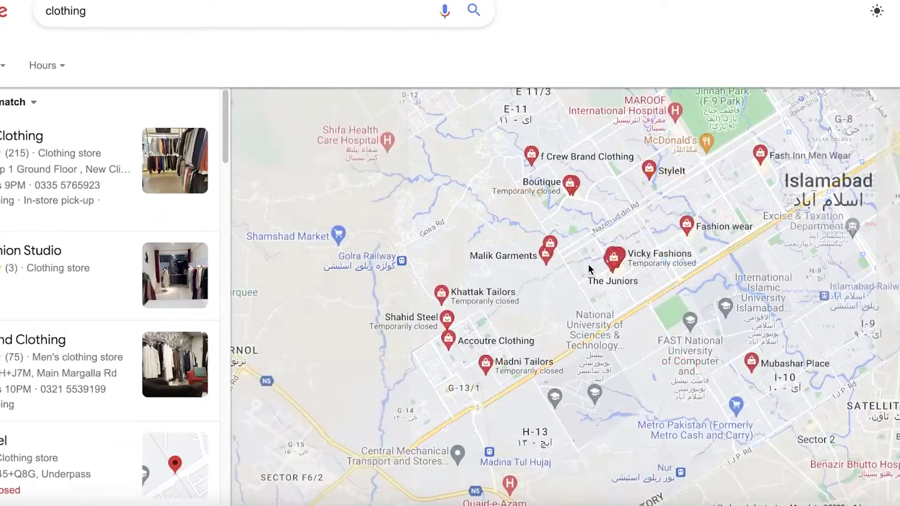
scroll(578, 260, "down", 3)
scroll(536, 192, "up", 3)
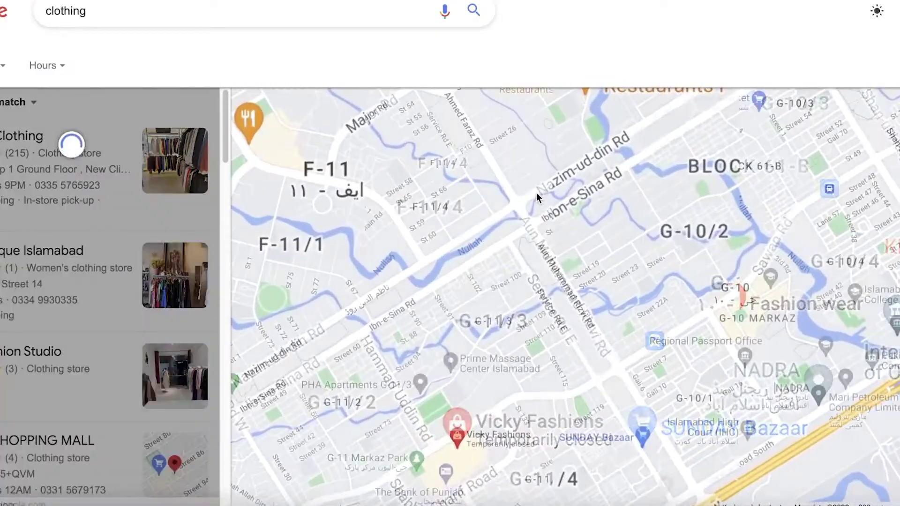
left_click_drag(536, 192, 393, 198)
left_click_drag(393, 89, 382, 212)
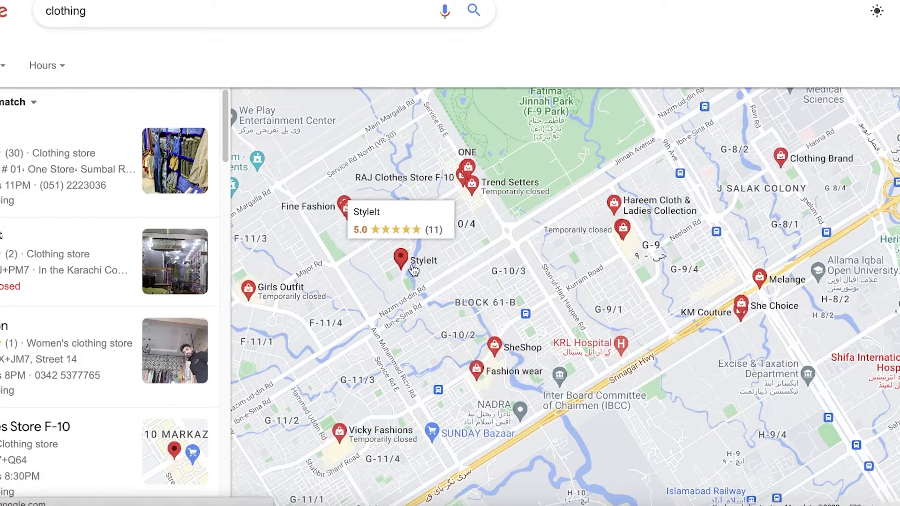
- Open StyleIt's store details and begin claiming the business
left_click(401, 258)
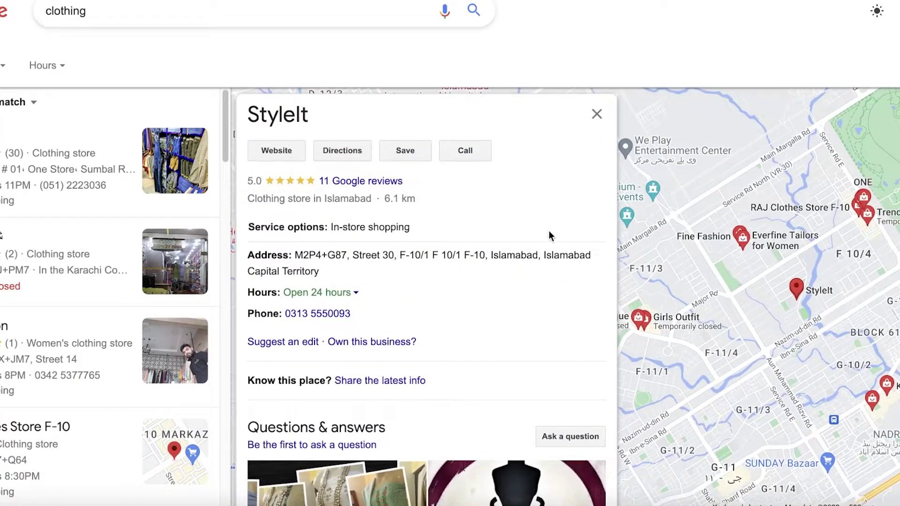
scroll(406, 339, "down", 10)
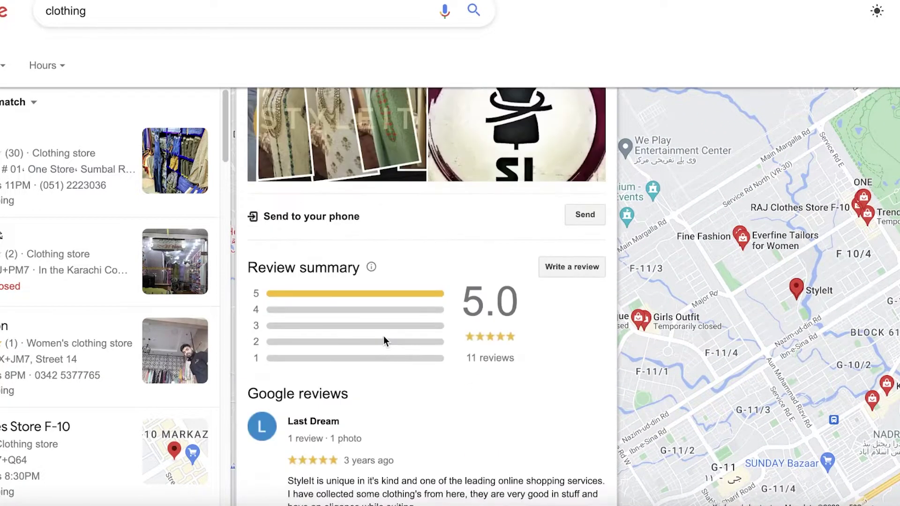
scroll(383, 336, "up", 10)
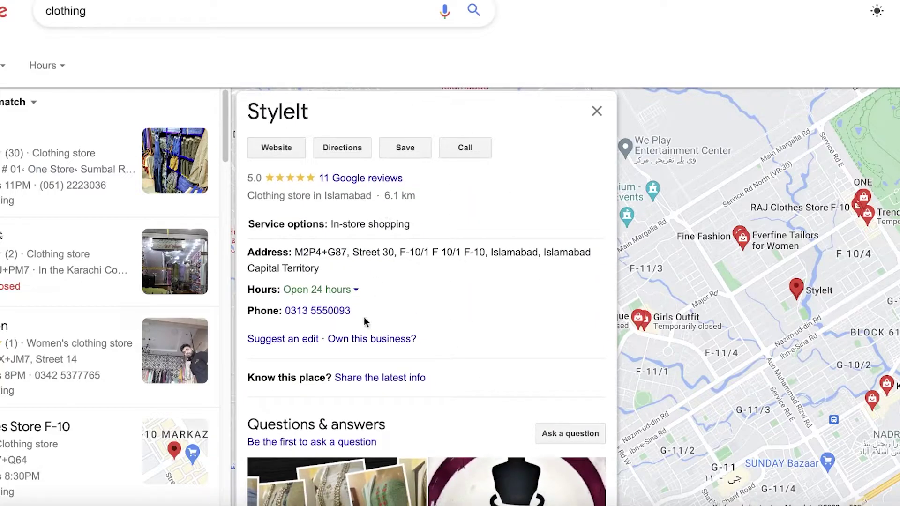
scroll(530, 288, "down", 1)
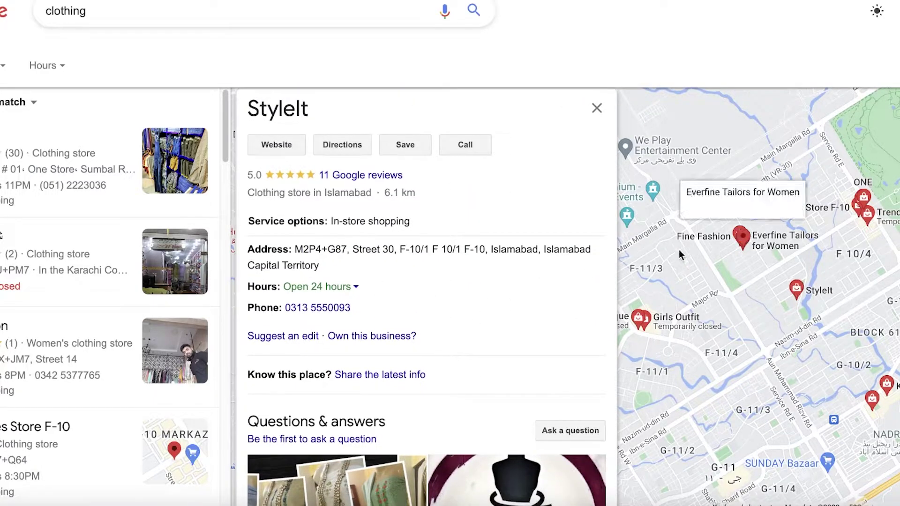
scroll(410, 309, "up", 1)
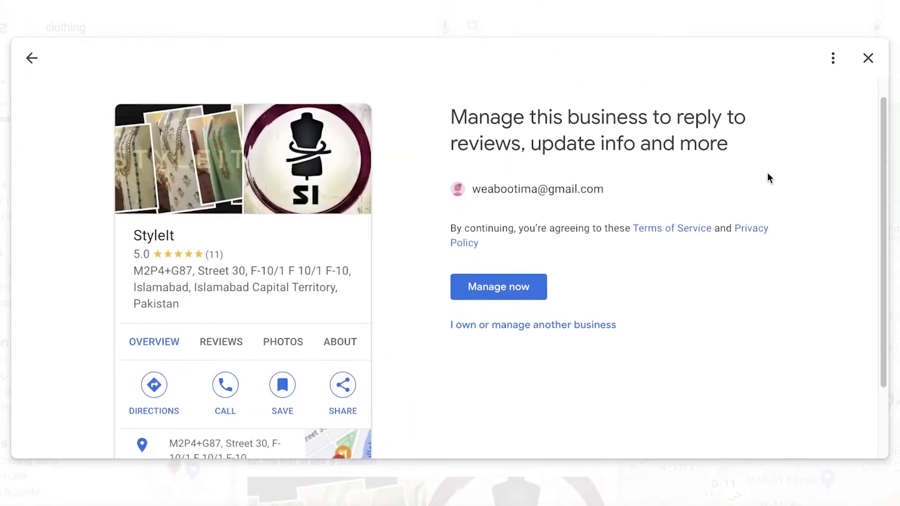
scroll(767, 173, "down", 2)
scroll(582, 210, "up", 1)
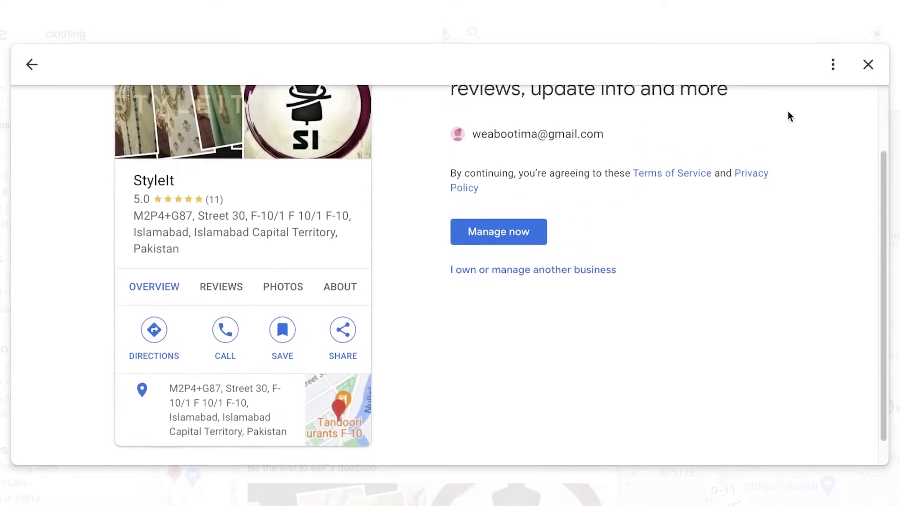
scroll(825, 100, "up", 2)
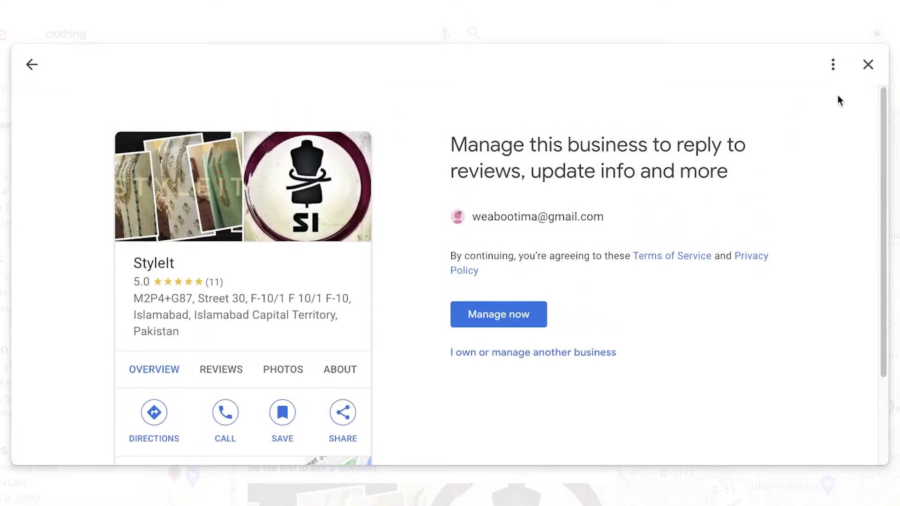
- Close the StyleIt claim dialog and confirm abandoning the claim
left_click(867, 65)
left_click(555, 303)
left_click(832, 64)
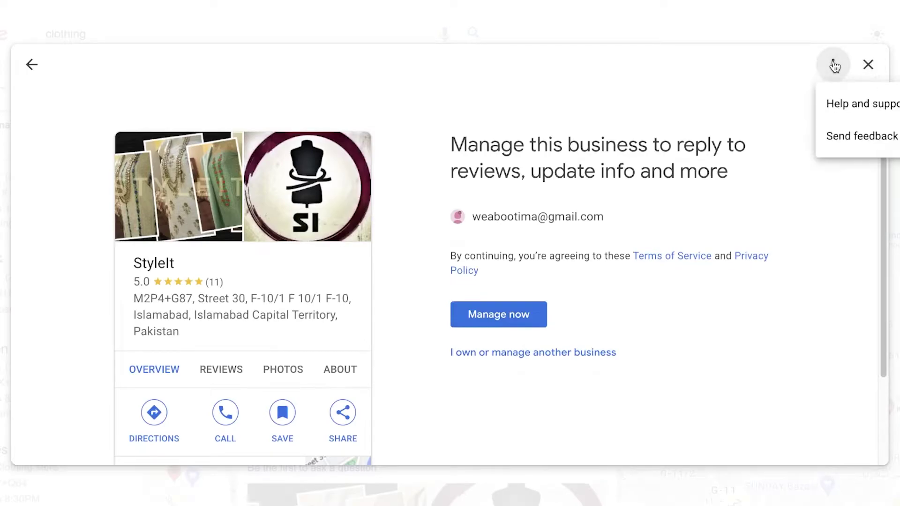
left_click(867, 64)
left_click(602, 303)
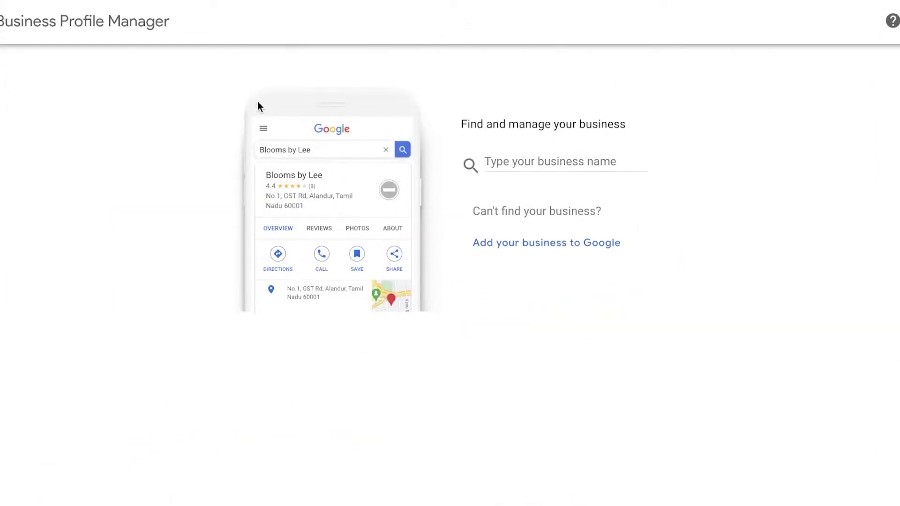
- Search for 'breakout' by business name and select Breakout F-10
left_click(543, 161)
type("a")
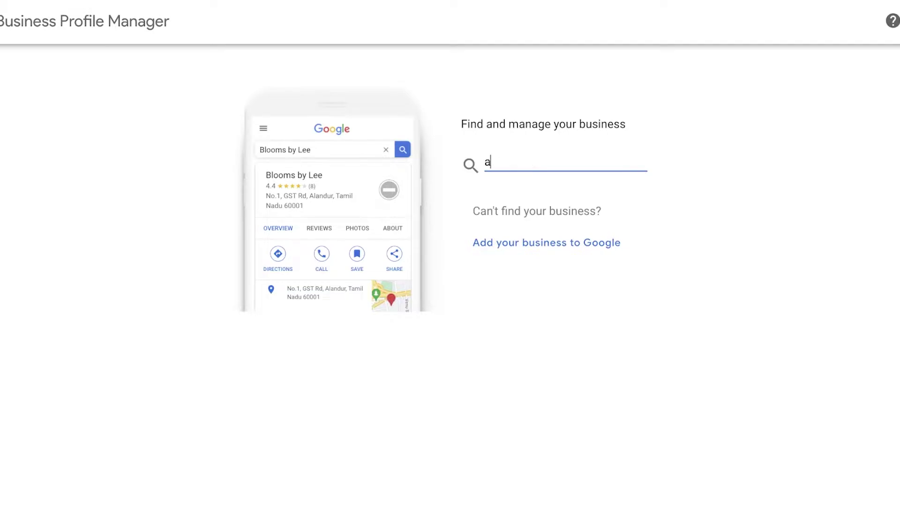
key("BackSpace")
type("breakout")
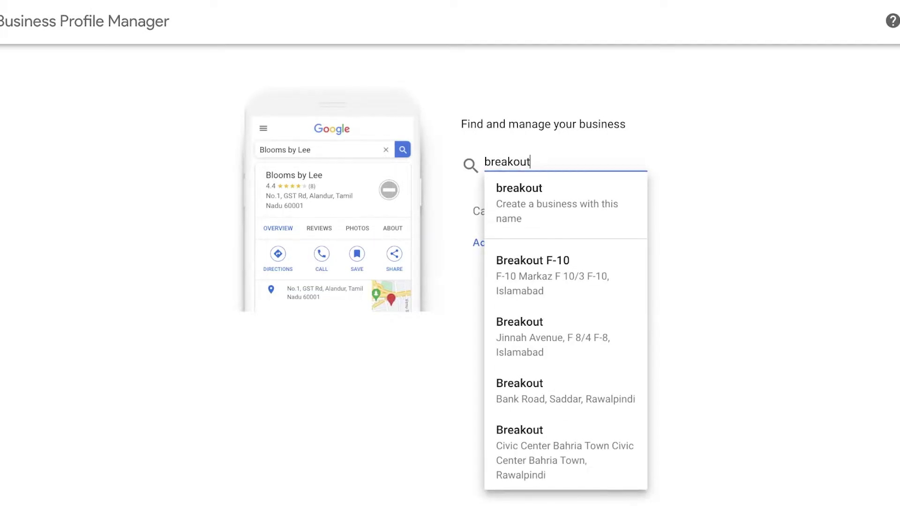
left_click(553, 277)
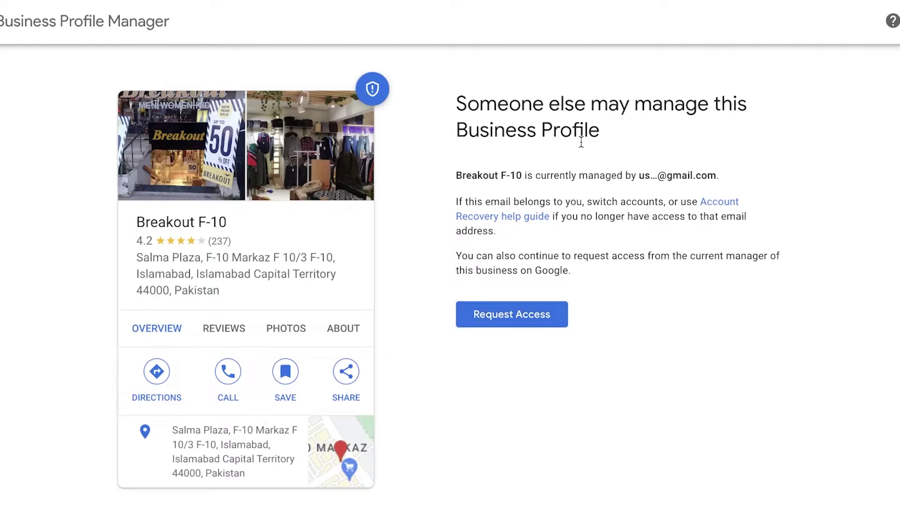
- Read the note that someone else manages Breakout F-10 and request access
left_click_drag(432, 174, 595, 189)
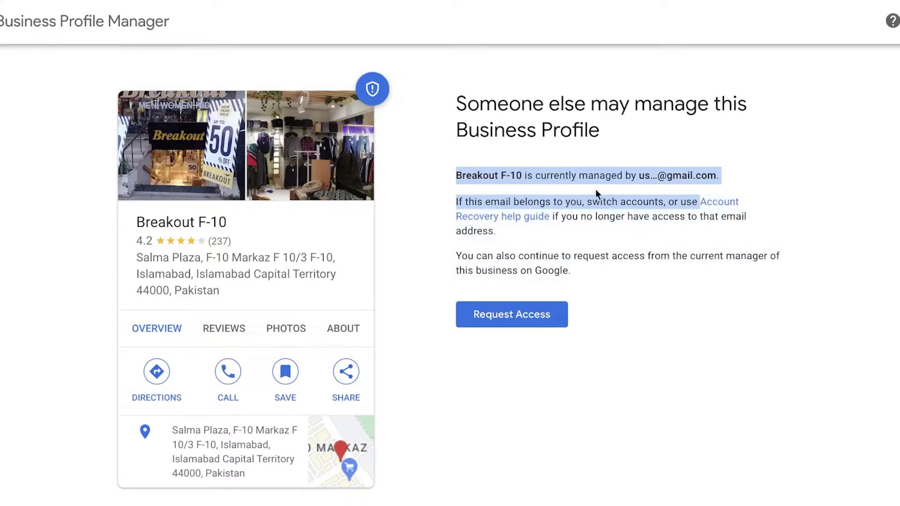
left_click(561, 187)
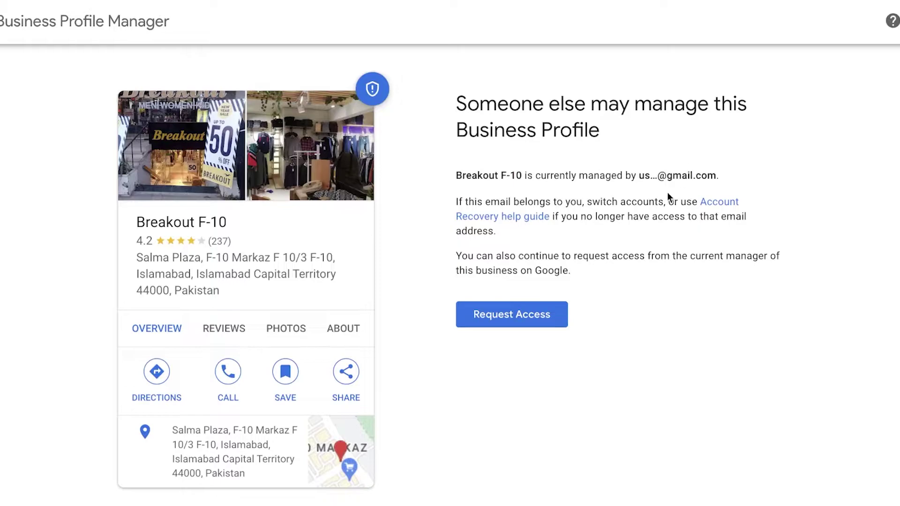
left_click(495, 317)
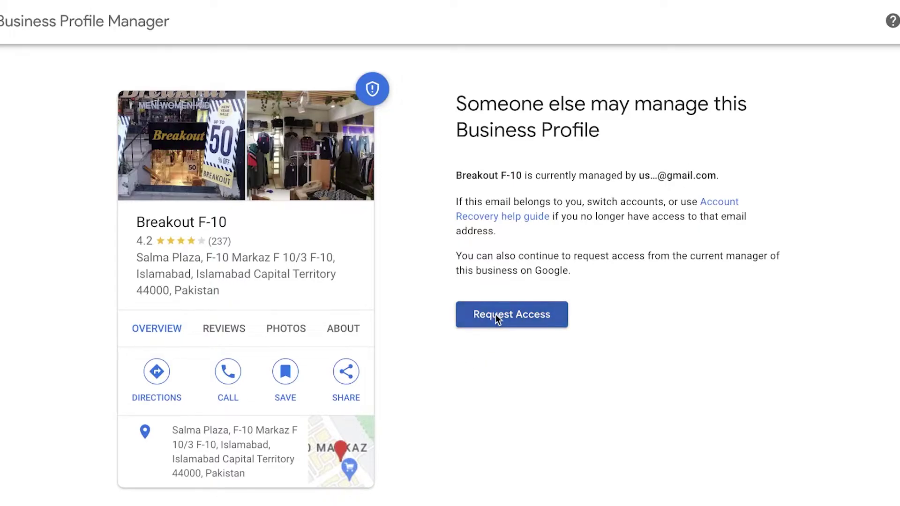
- Set the access level to Ownership and the relationship to Owner
left_click(539, 296)
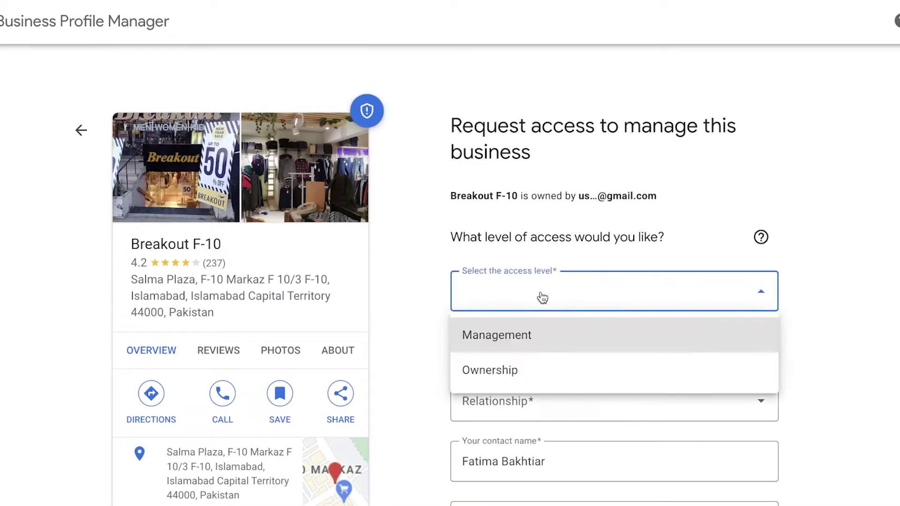
left_click(518, 372)
scroll(794, 247, "down", 4)
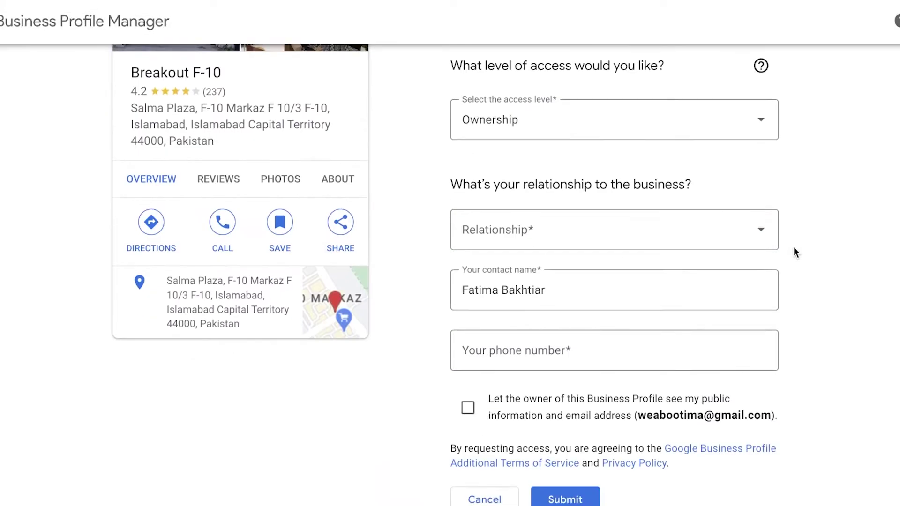
left_click(542, 114)
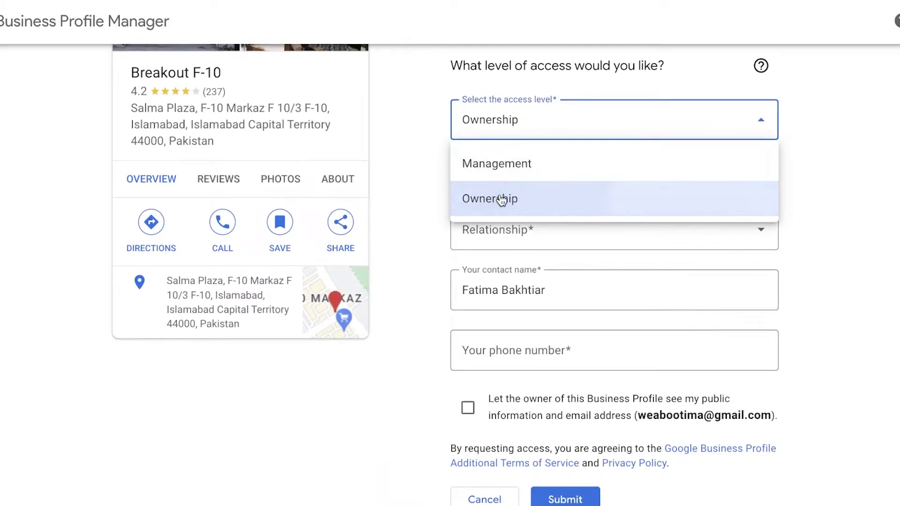
left_click(482, 199)
left_click(498, 229)
left_click(515, 273)
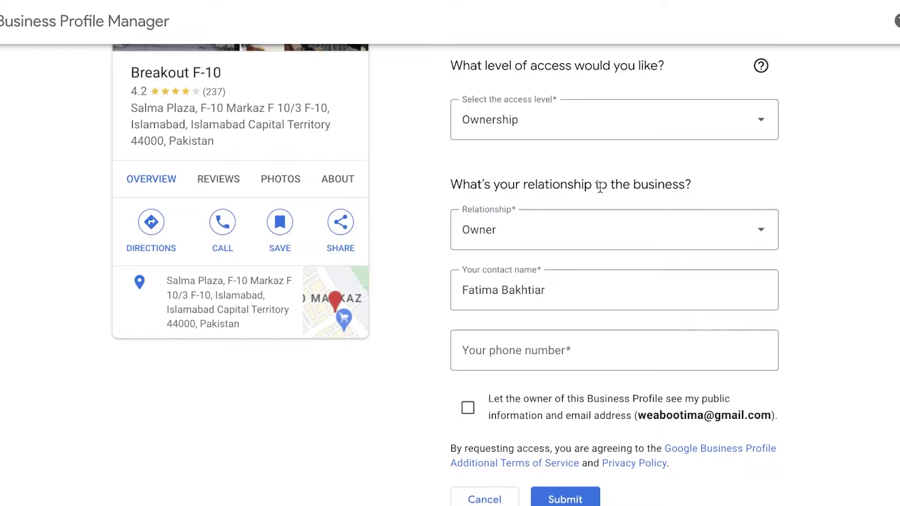
scroll(539, 305, "down", 1)
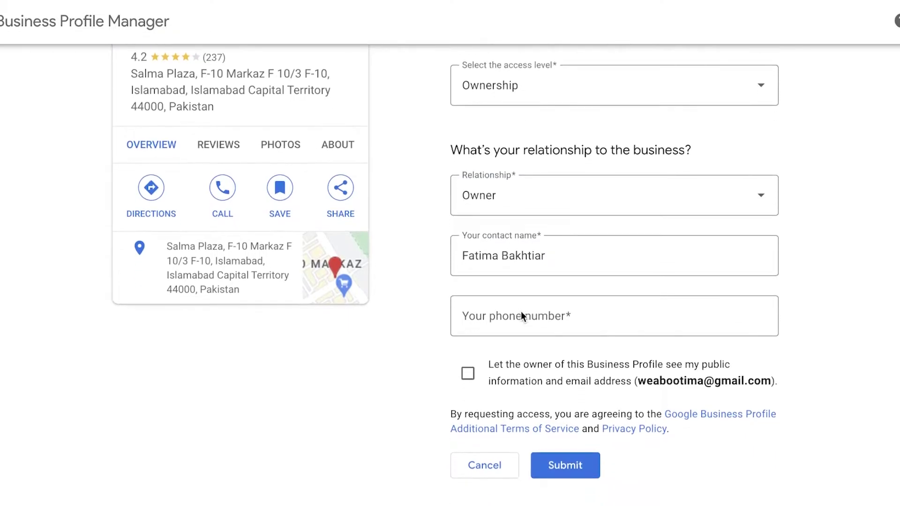
scroll(575, 305, "down", 1)
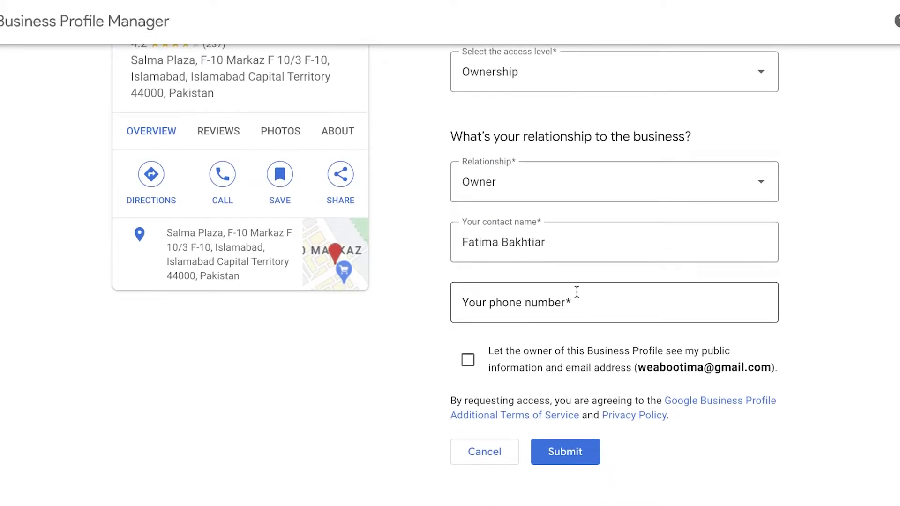
- Toggle the sharing consent, replace the contact name with a different name, and submit
left_click(523, 363)
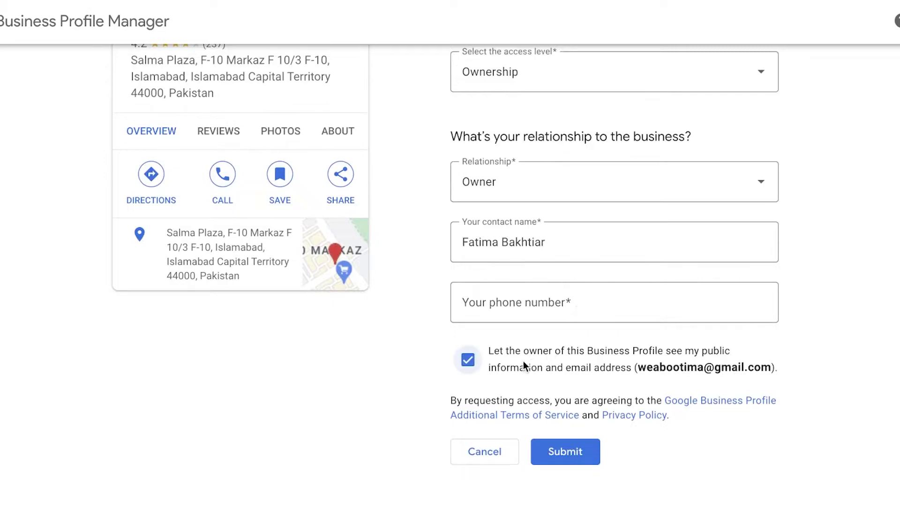
left_click(522, 356)
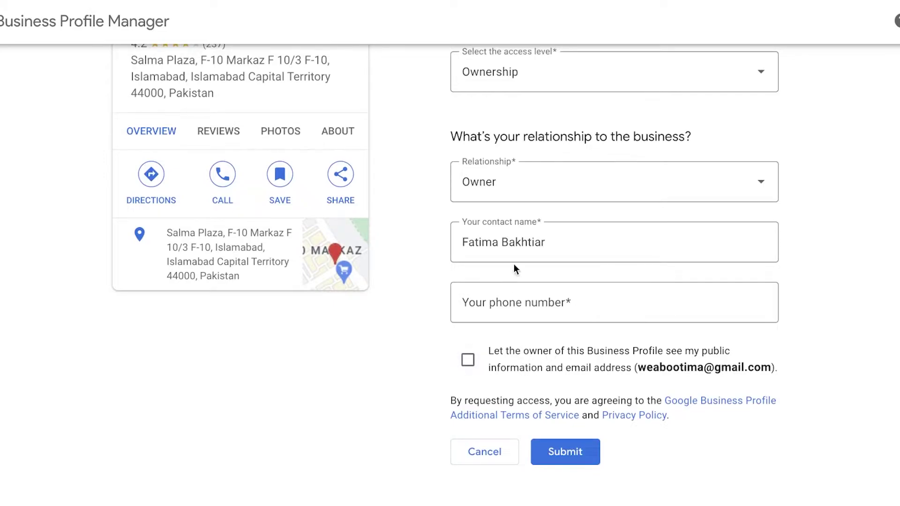
triple_click(526, 243)
type("Jane Doe")
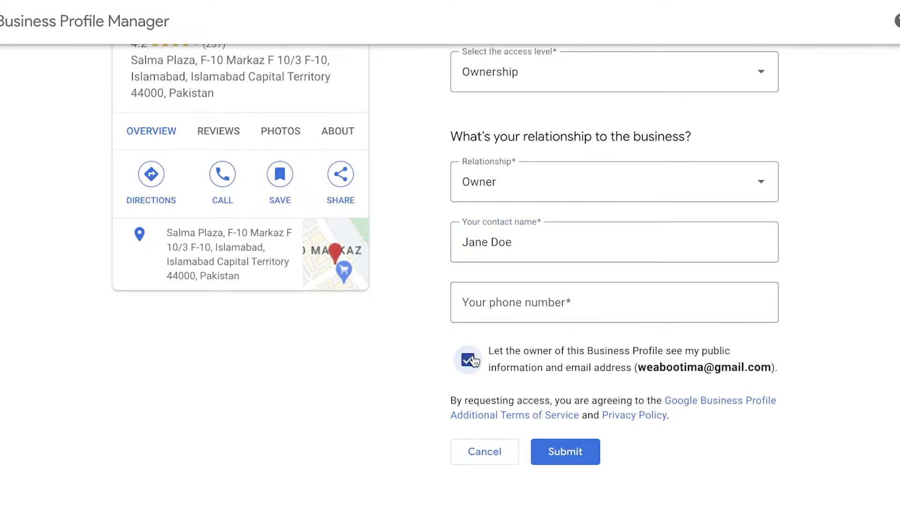
left_click(586, 452)
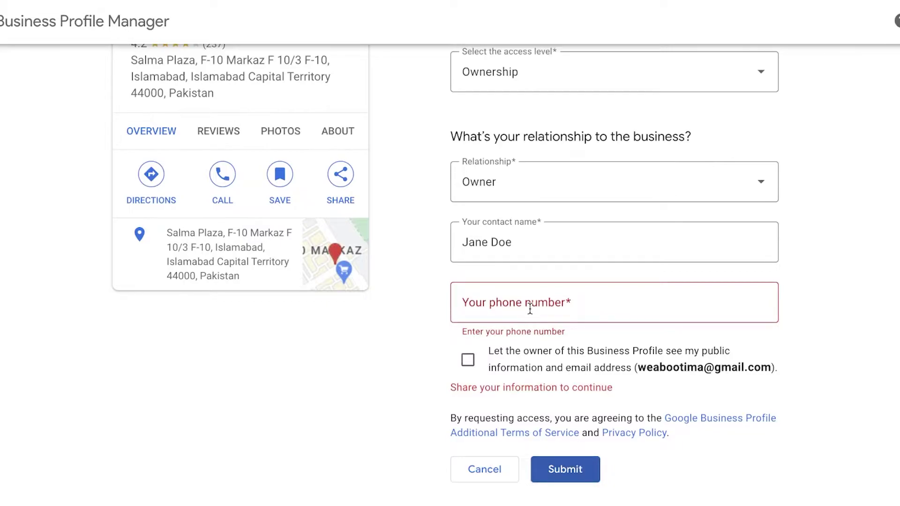
scroll(529, 309, "up", 5)
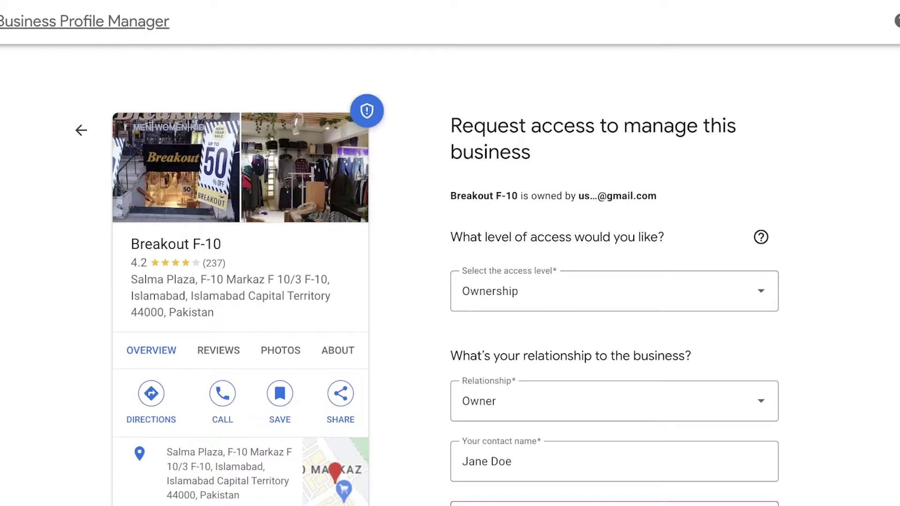
left_click(84, 21)
- Discard the unfinished StyleIt profile setup and return to the clothing results showing StyleIt's Islamabad store
left_click(13, 23)
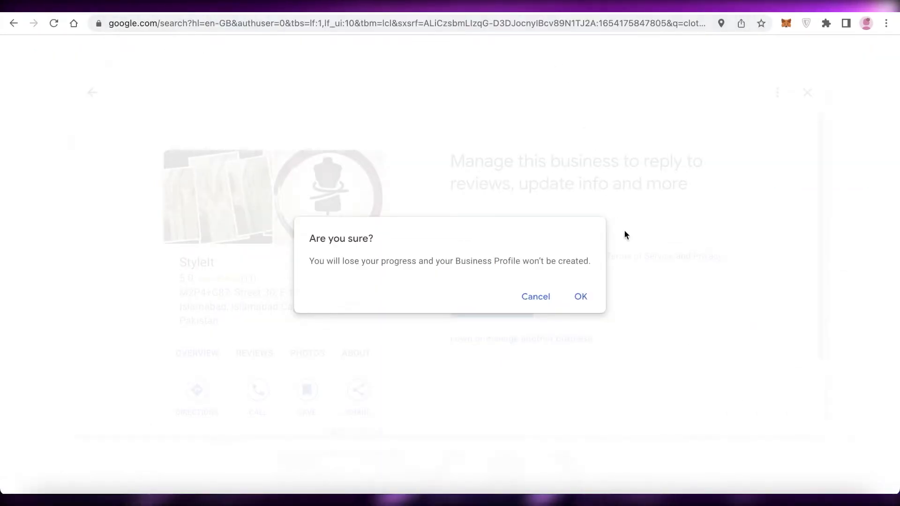
left_click(539, 295)
left_click(806, 92)
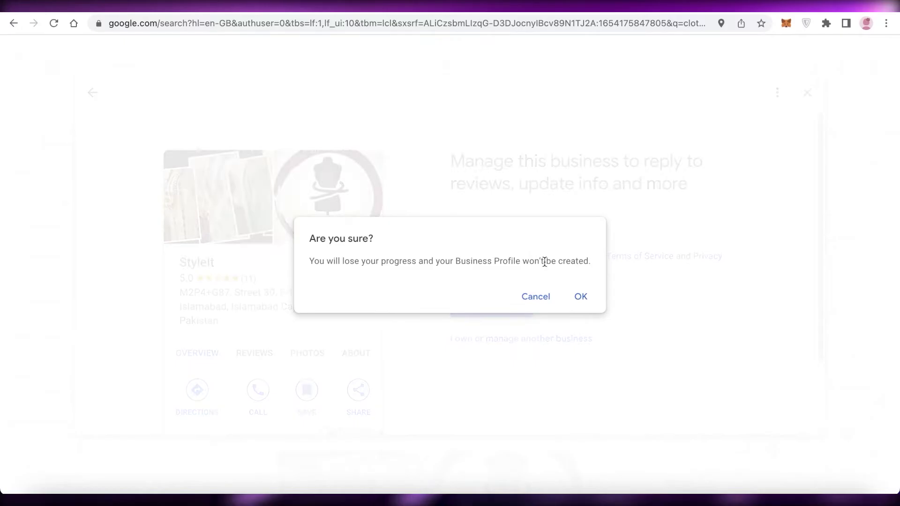
left_click(579, 295)
scroll(377, 226, "down", 1)
- Open the Image Clothing listing from the map to reach its already-managed notice for F-10 Markaz
scroll(164, 269, "down", 3)
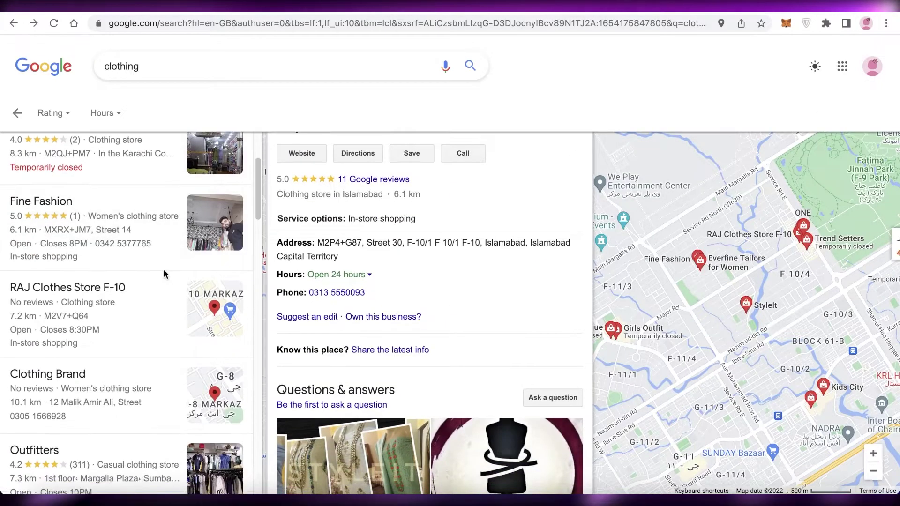
scroll(516, 272, "up", 1)
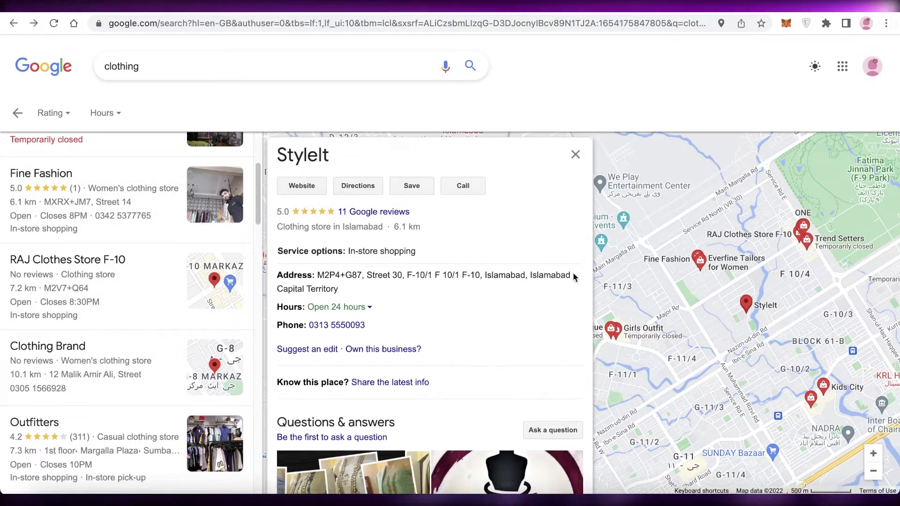
scroll(656, 258, "up", 3)
scroll(702, 265, "up", 2)
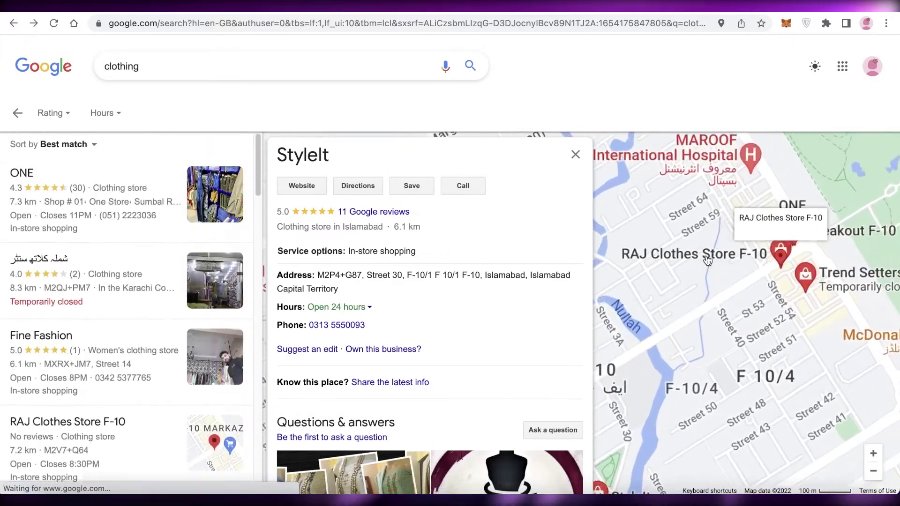
scroll(766, 314, "up", 2)
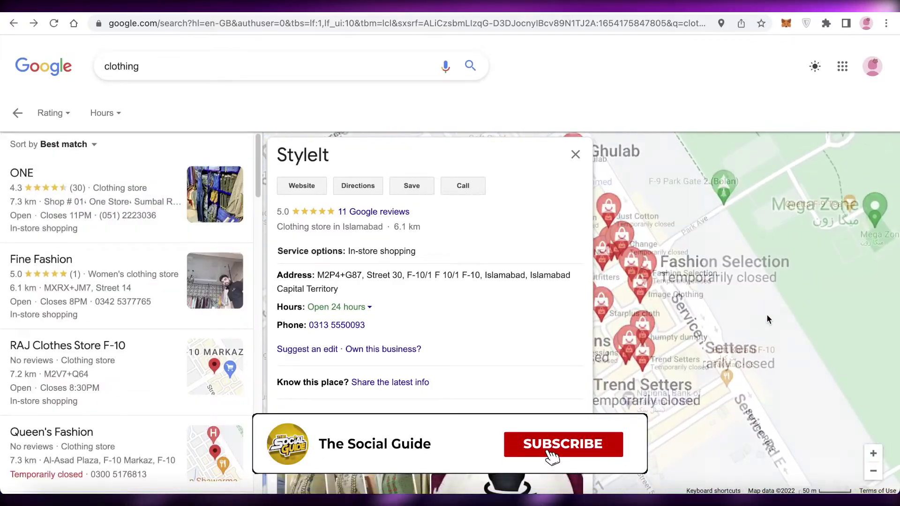
left_click(684, 317)
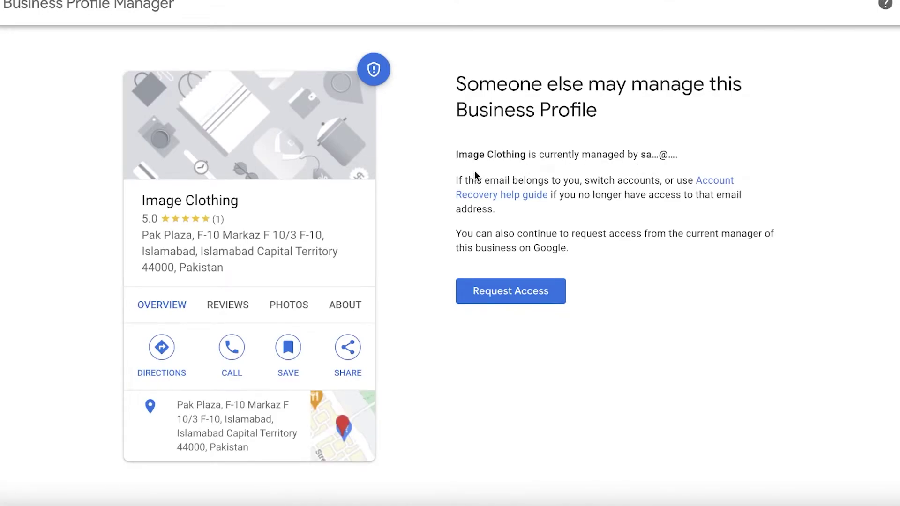
- Request access to Image Clothing with access level Ownership and relationship Owner
left_click(517, 295)
scroll(568, 246, "down", 1)
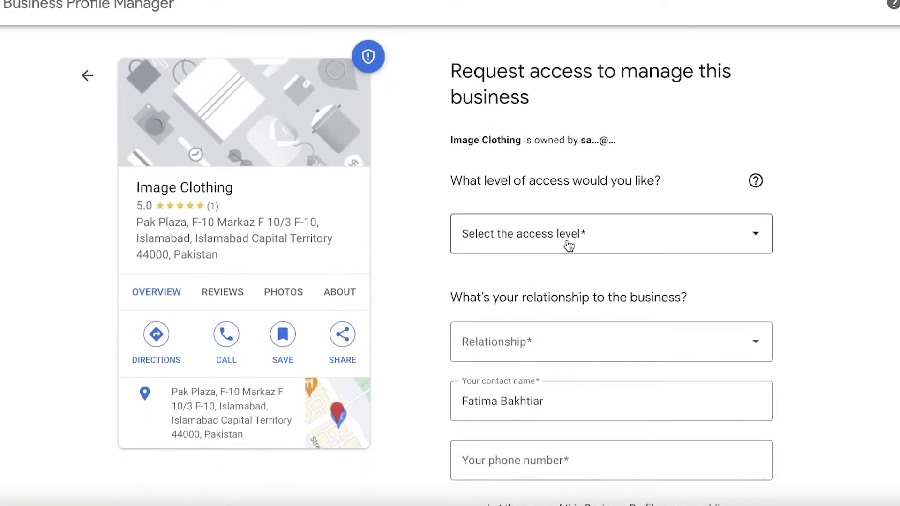
left_click(568, 246)
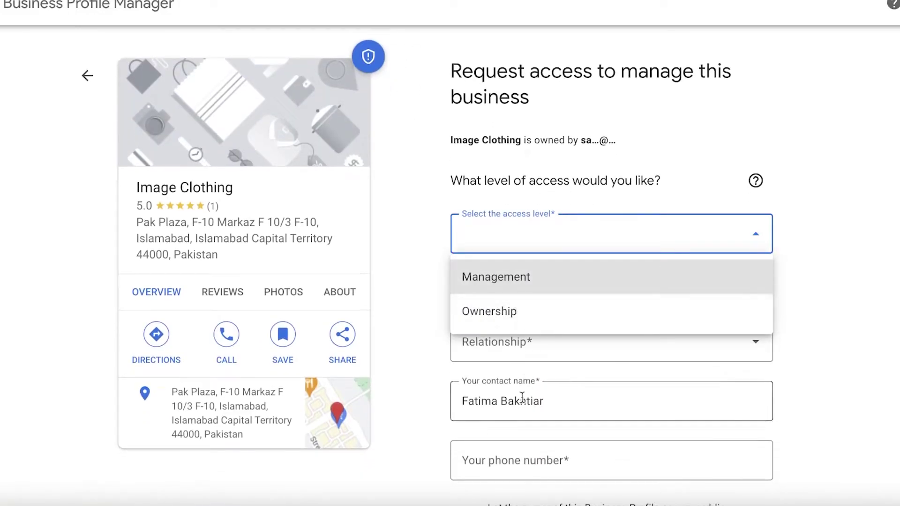
left_click(725, 315)
left_click(691, 344)
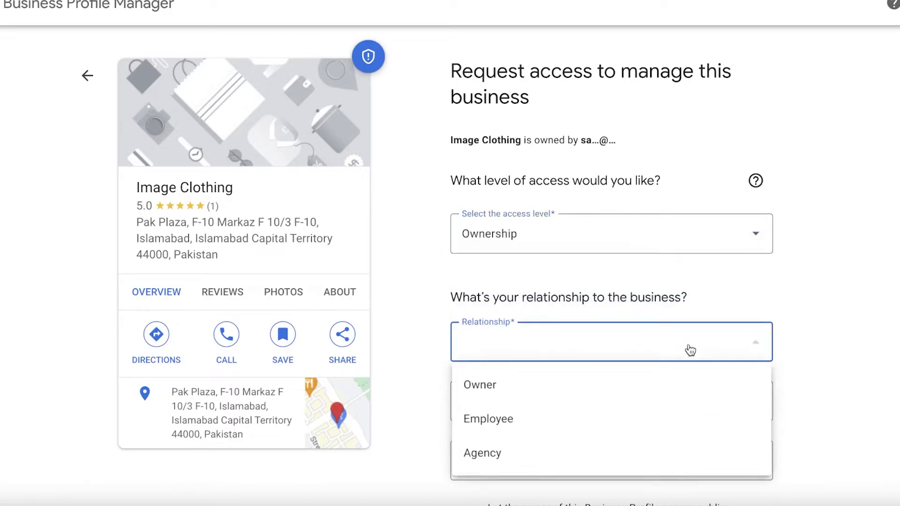
left_click(514, 386)
scroll(513, 398, "down", 4)
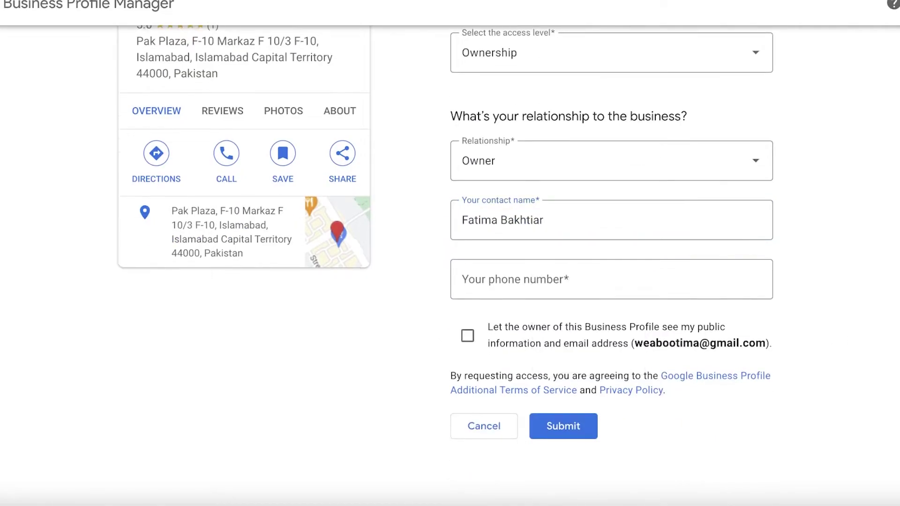
scroll(663, 225, "up", 4)
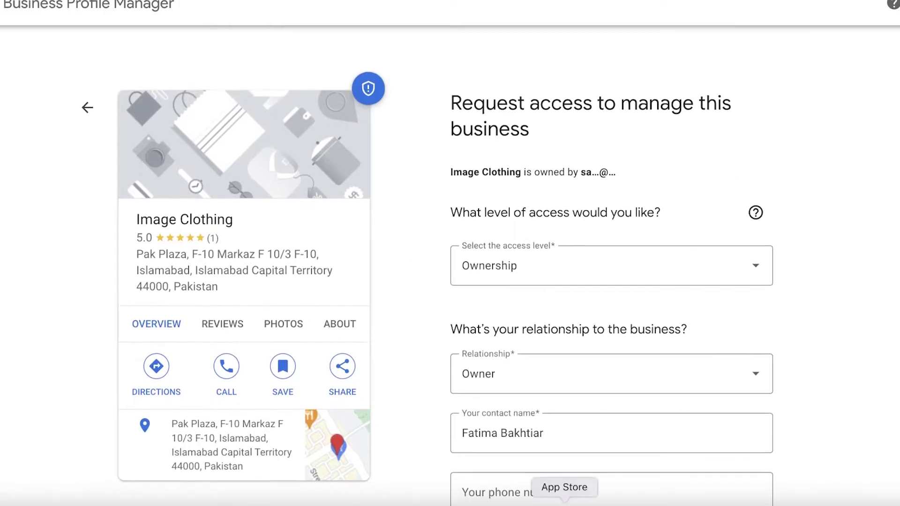
scroll(690, 318, "down", 4)
scroll(687, 313, "up", 4)
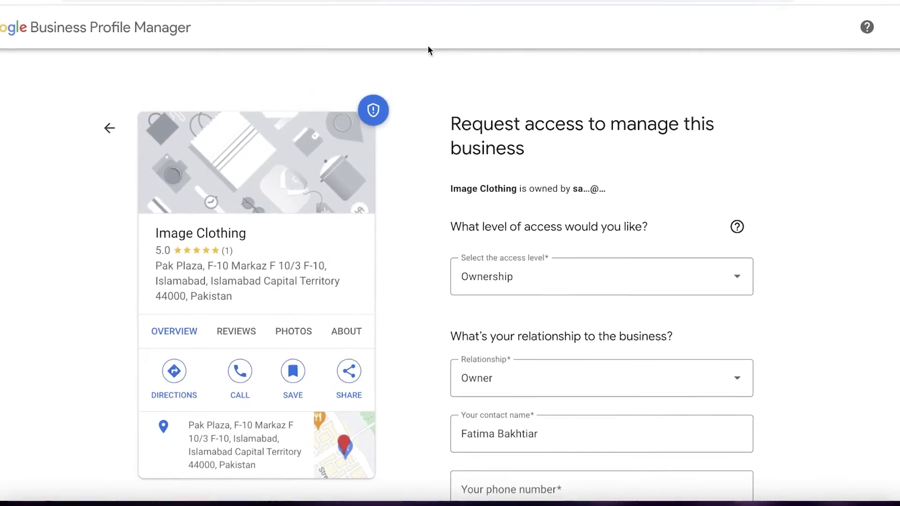
- Select Bata service, Dry Cleaner Pro and Toy Store and remove all three from the businesses list
left_click(54, 27)
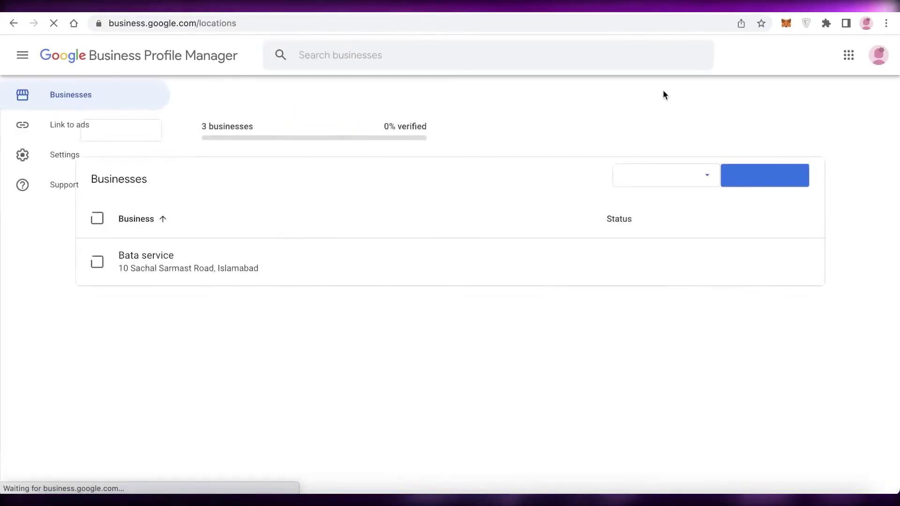
left_click(84, 256)
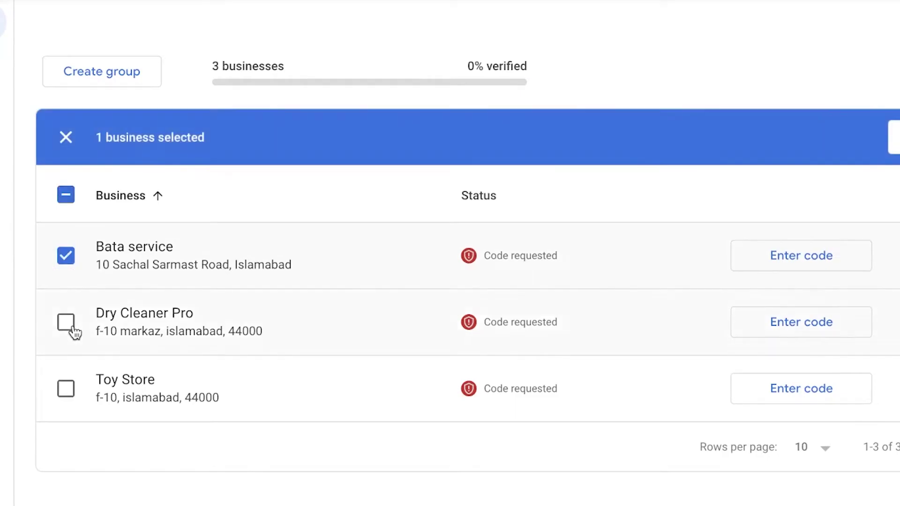
left_click(85, 322)
left_click(86, 388)
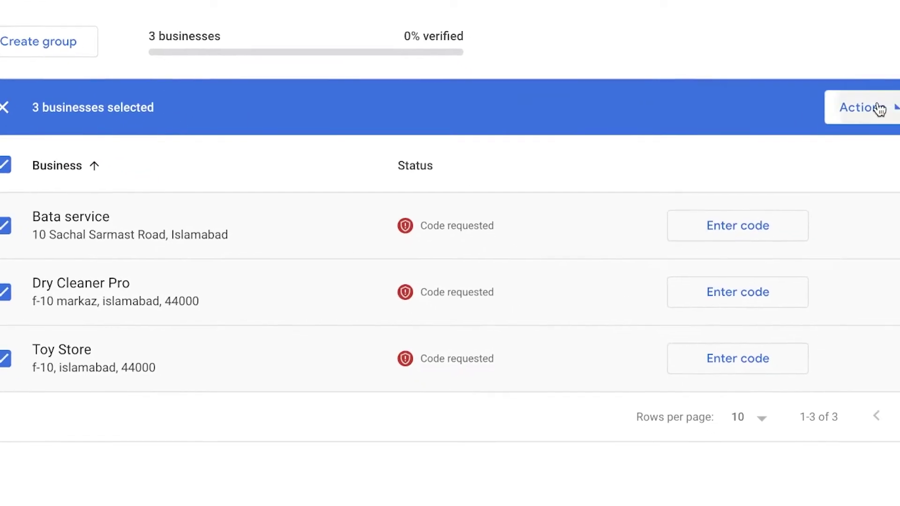
left_click(895, 139)
left_click(807, 486)
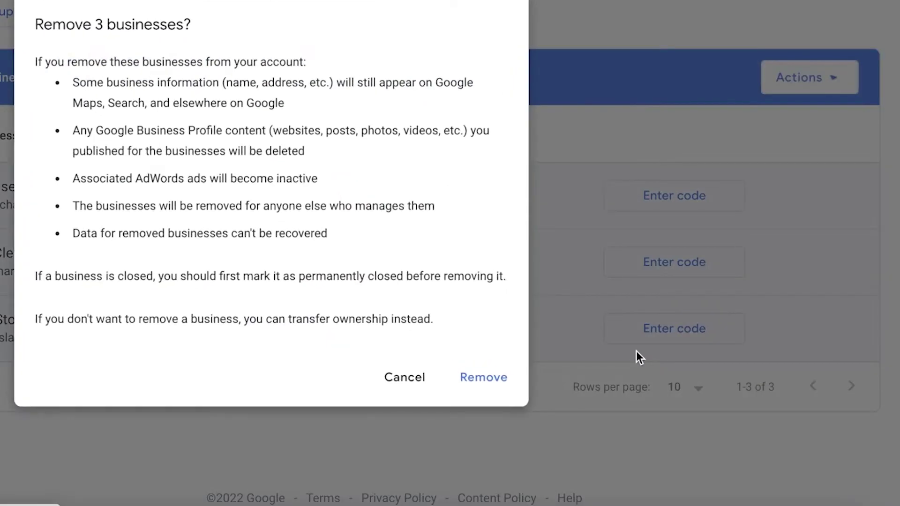
left_click(482, 375)
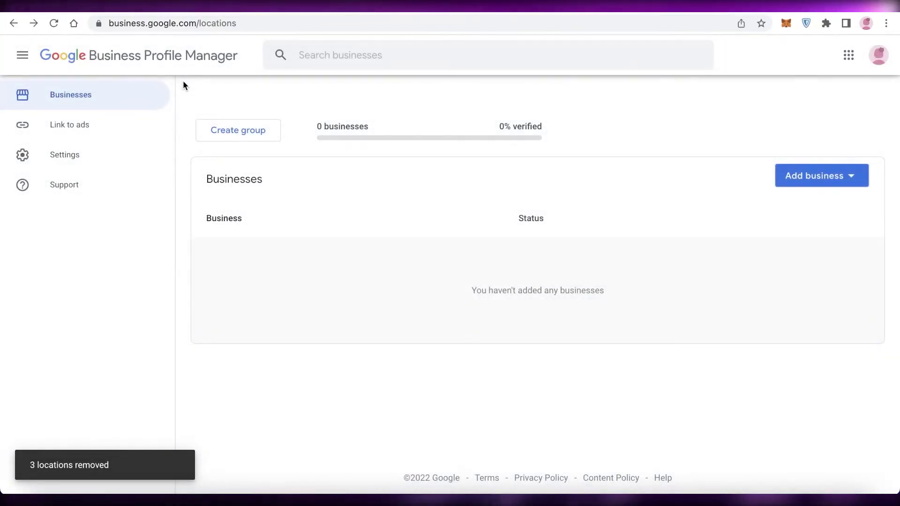
- Add a single business by searching 'one' and picking One Shop Toys F-7 from the suggestions
left_click(796, 180)
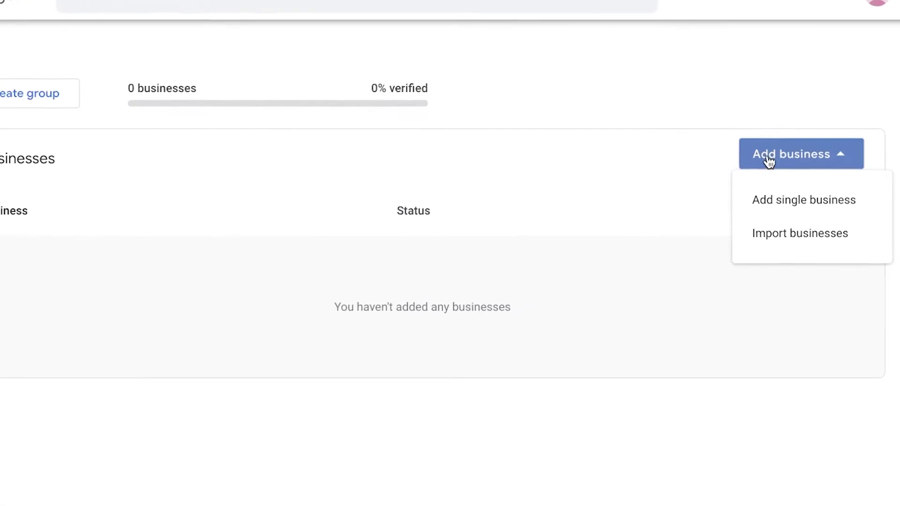
left_click(773, 201)
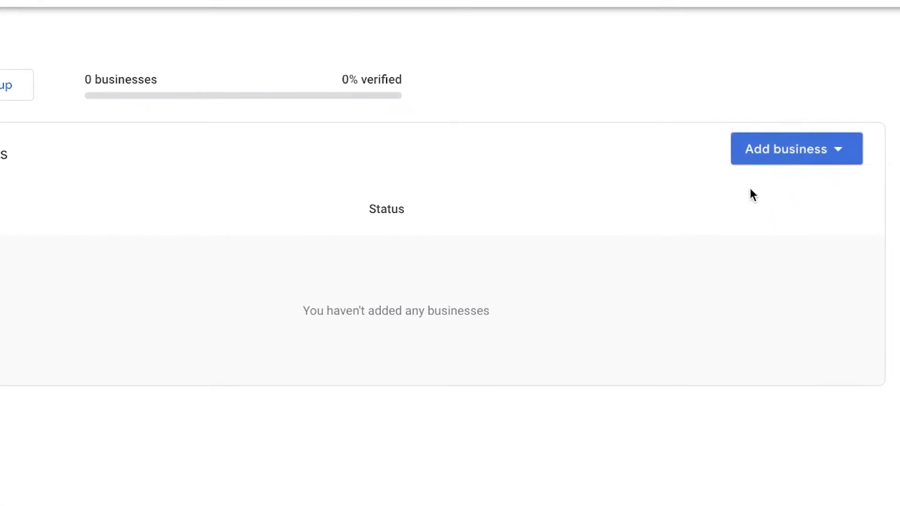
left_click(411, 132)
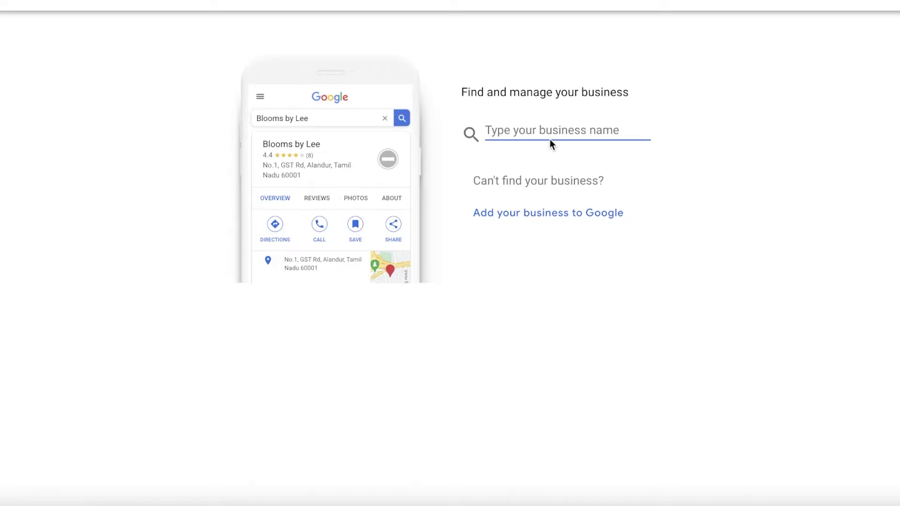
type("one")
key("BackSpace")
type("one")
left_click(538, 229)
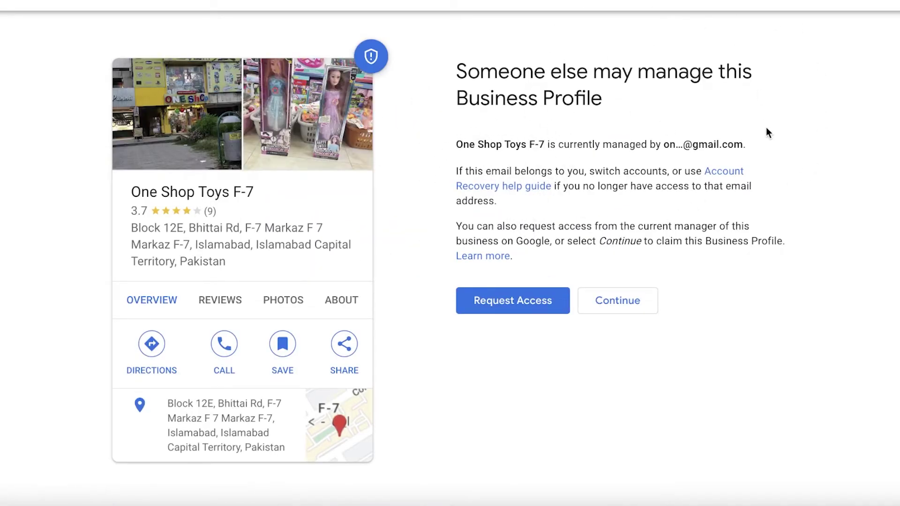
- Start a management access request for One Shop Toys F-7
left_click(506, 302)
scroll(506, 301, "down", 5)
scroll(623, 146, "up", 5)
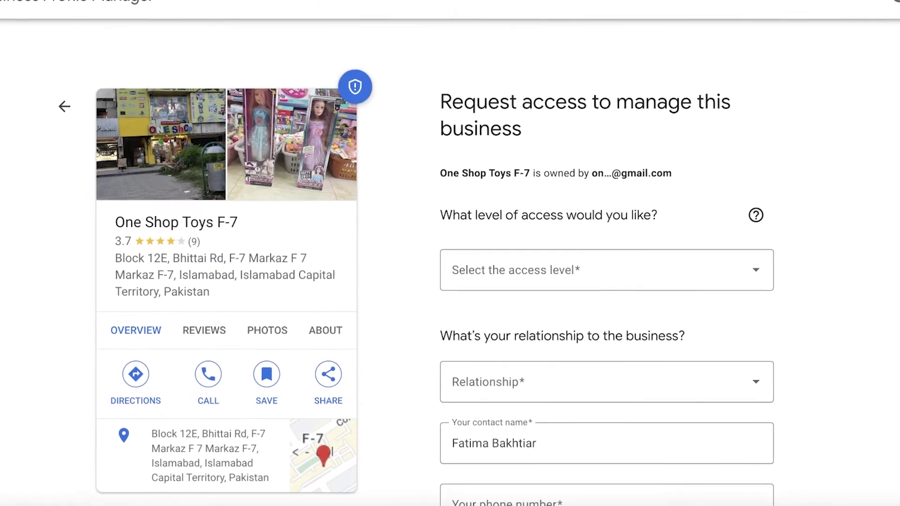
- Check the signed-in Google account in the avatar menu, ending on the Business Profile homepage
left_click(874, 49)
left_click(511, 95)
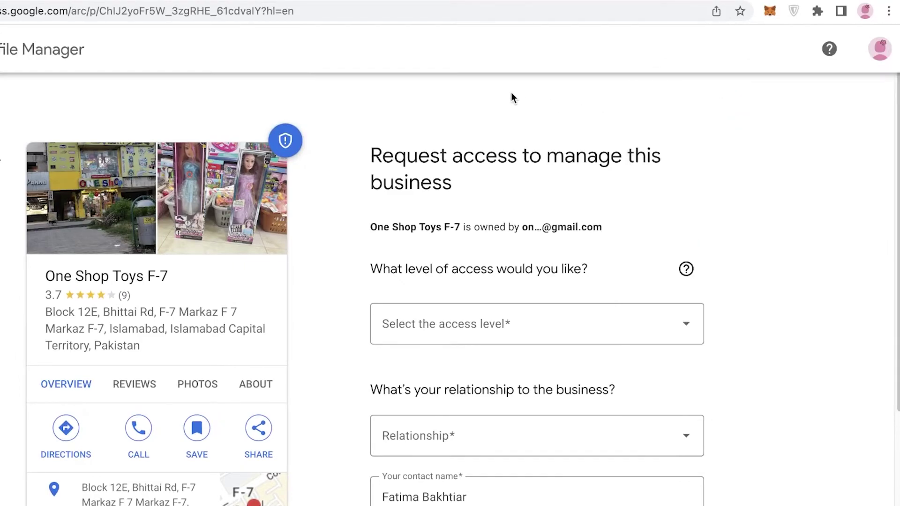
left_click(880, 51)
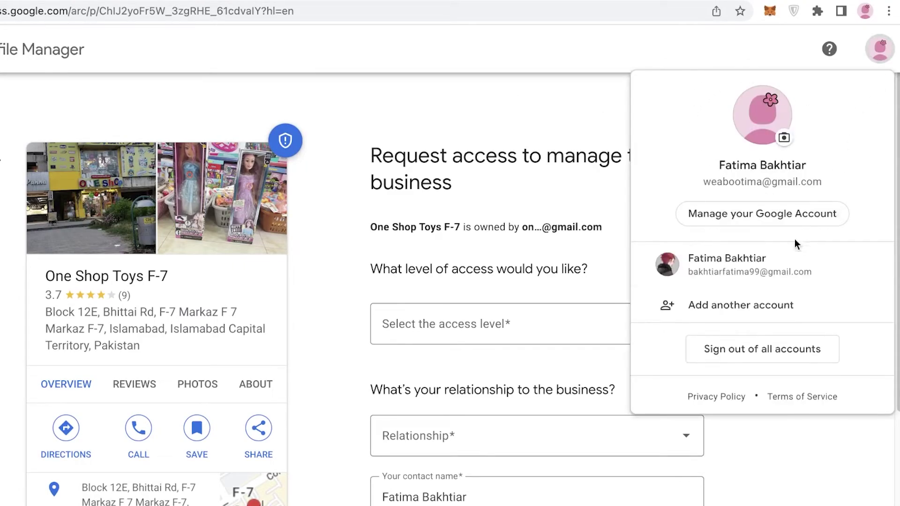
left_click(875, 65)
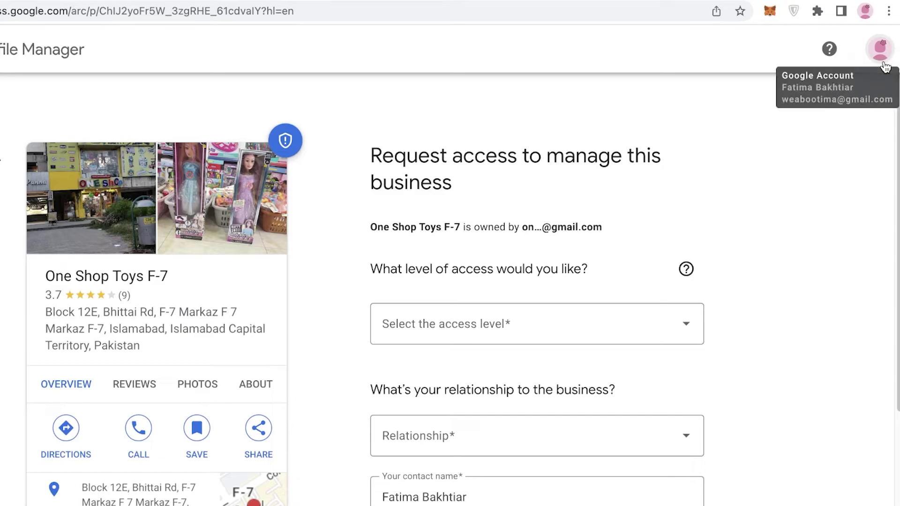
left_click(881, 52)
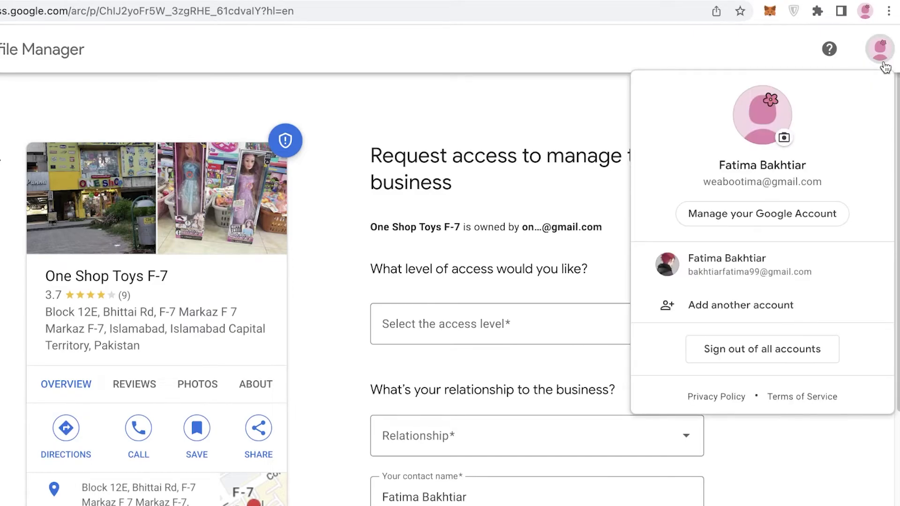
left_click(515, 85)
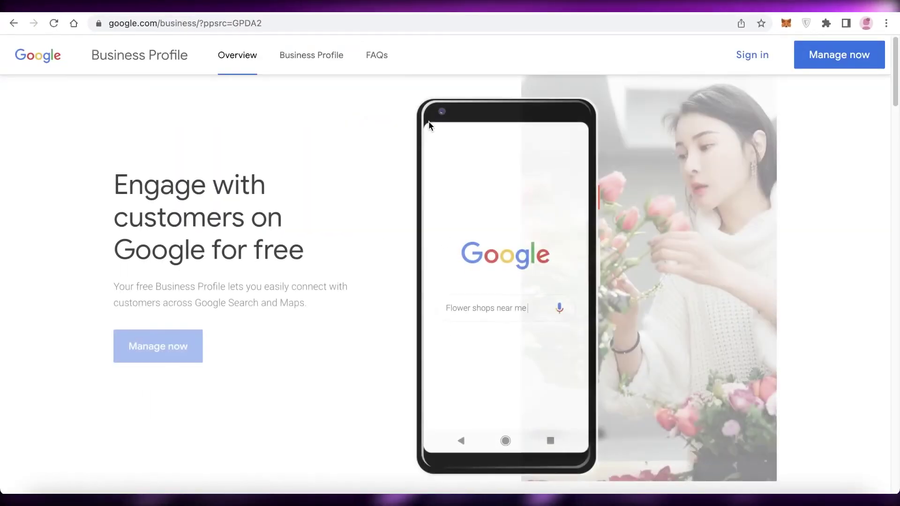
- Browse the Overview page, then open the 'Stand out on Google with a free Business Profile' page
scroll(450, 131, "down", 5)
scroll(473, 145, "down", 5)
scroll(817, 177, "up", 15)
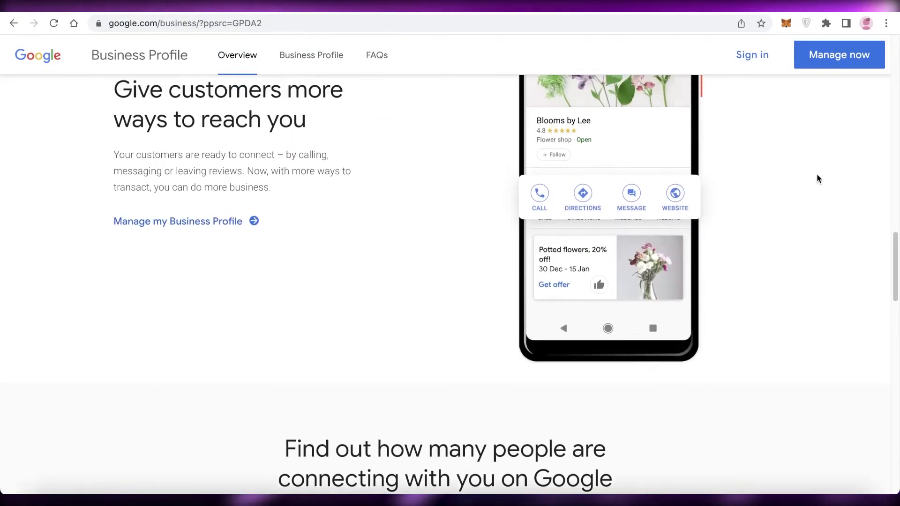
scroll(820, 178, "down", 20)
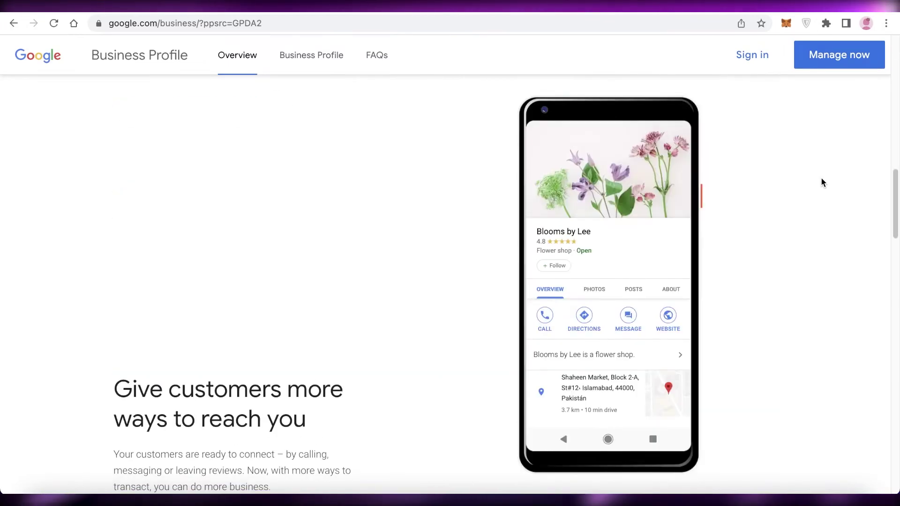
scroll(825, 184, "up", 20)
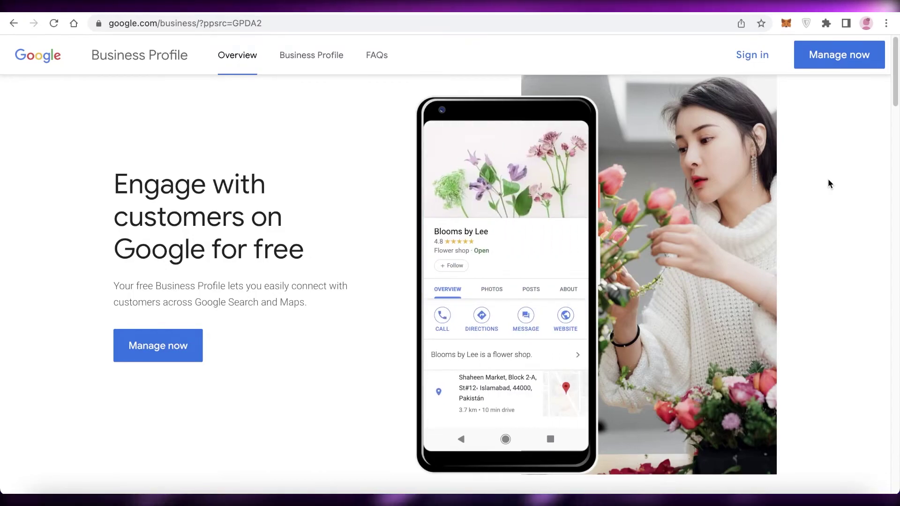
scroll(837, 180, "down", 15)
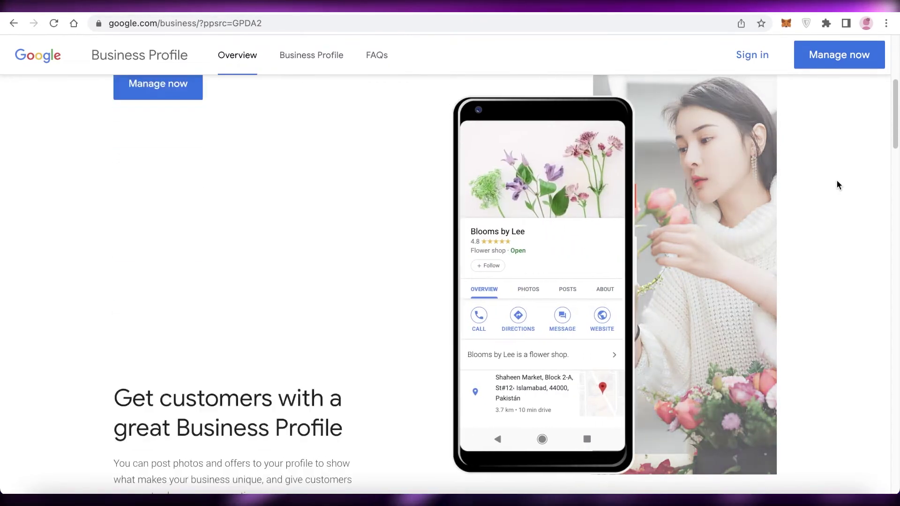
scroll(834, 186, "up", 15)
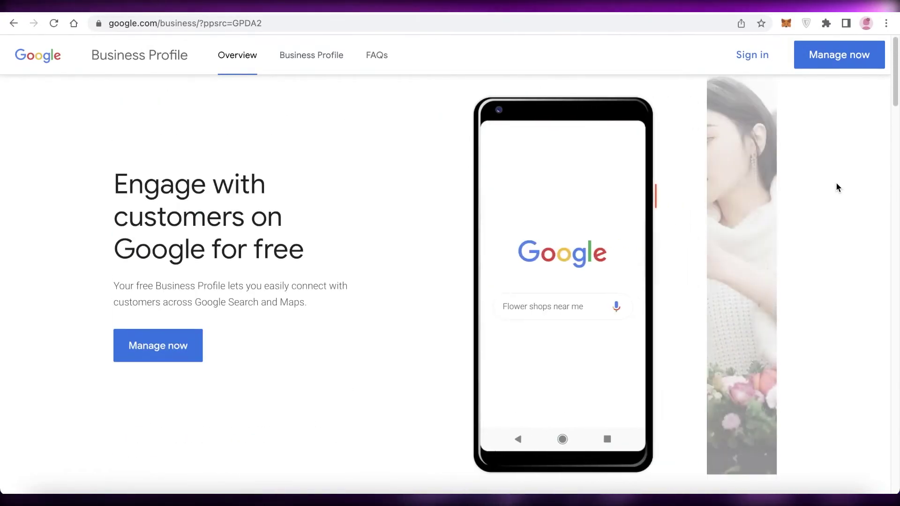
scroll(836, 186, "down", 3)
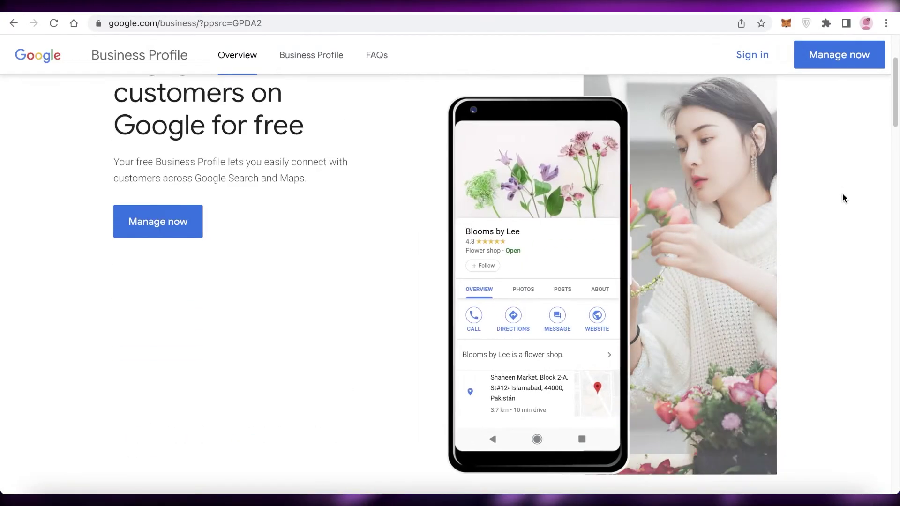
scroll(841, 193, "up", 3)
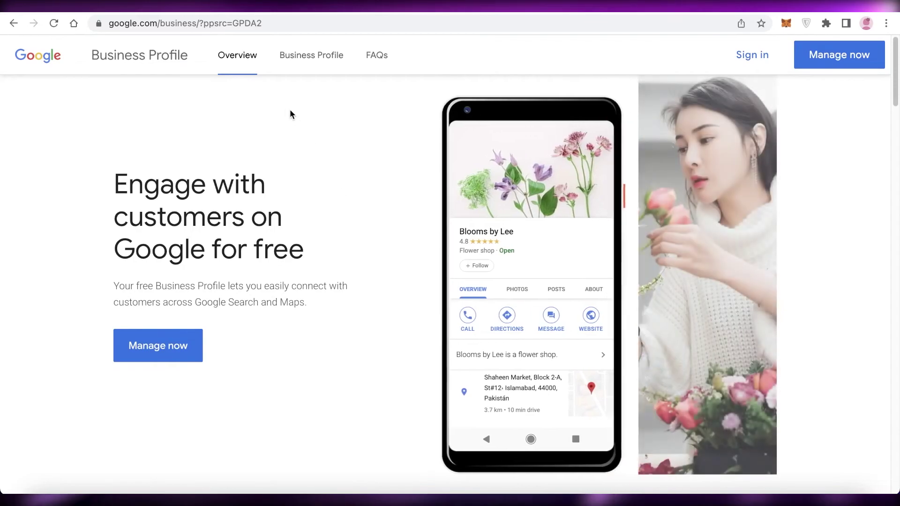
left_click(331, 57)
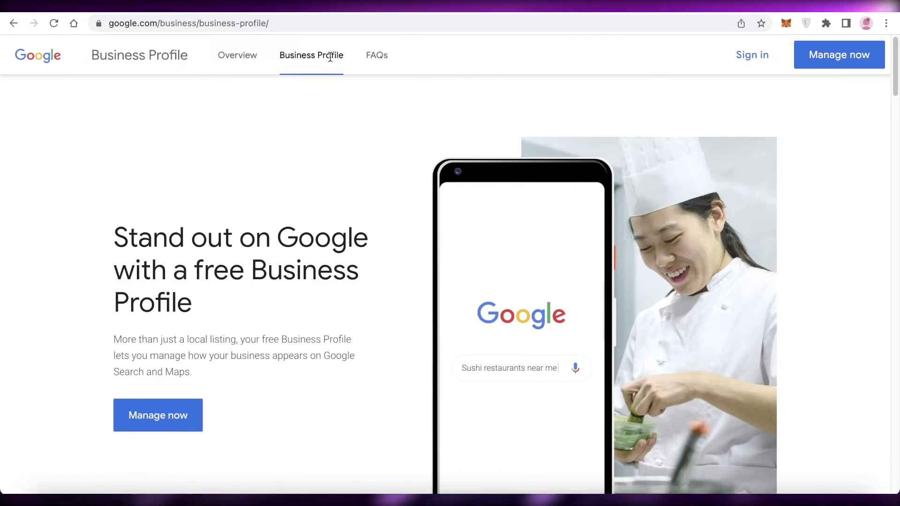
scroll(668, 302, "down", 10)
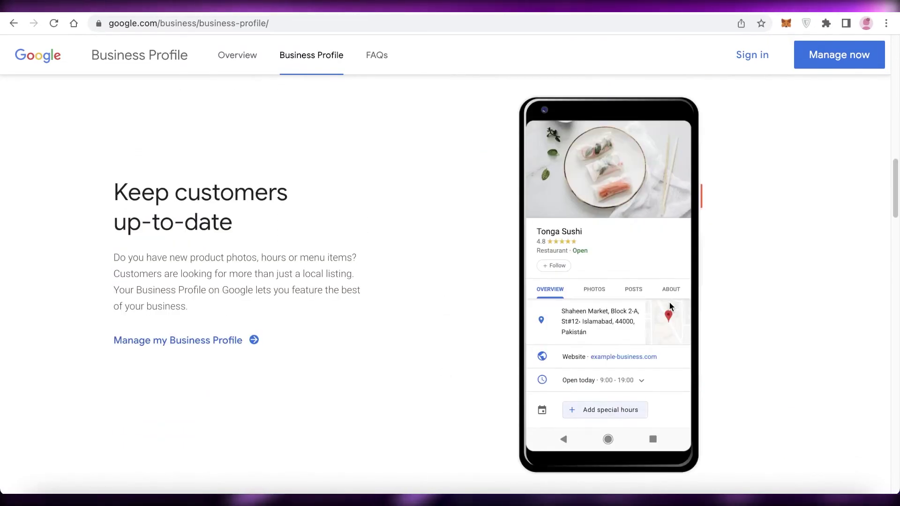
scroll(728, 230, "down", 3)
scroll(729, 246, "down", 1)
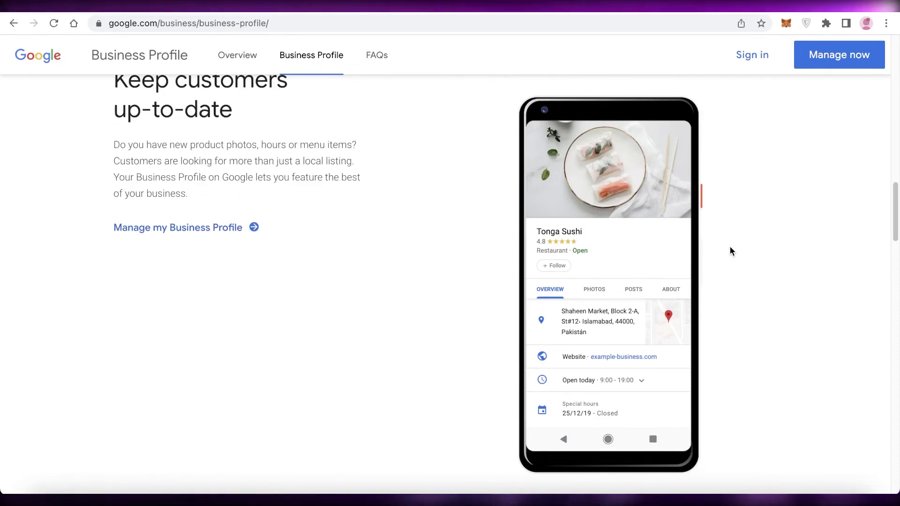
scroll(730, 251, "down", 1)
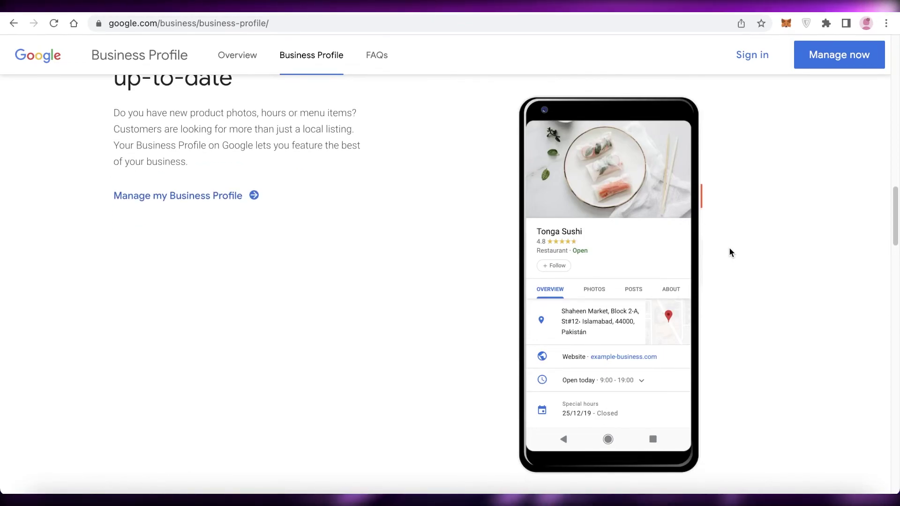
scroll(730, 248, "down", 15)
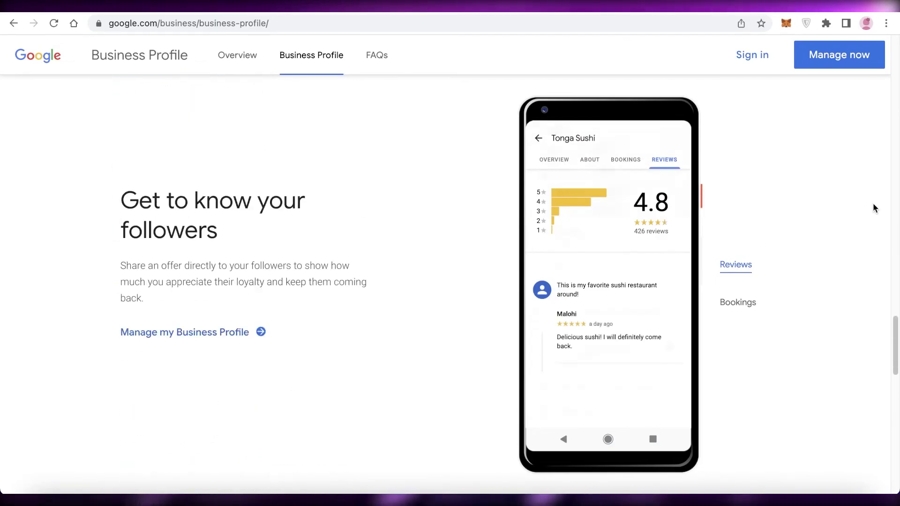
scroll(872, 203, "down", 15)
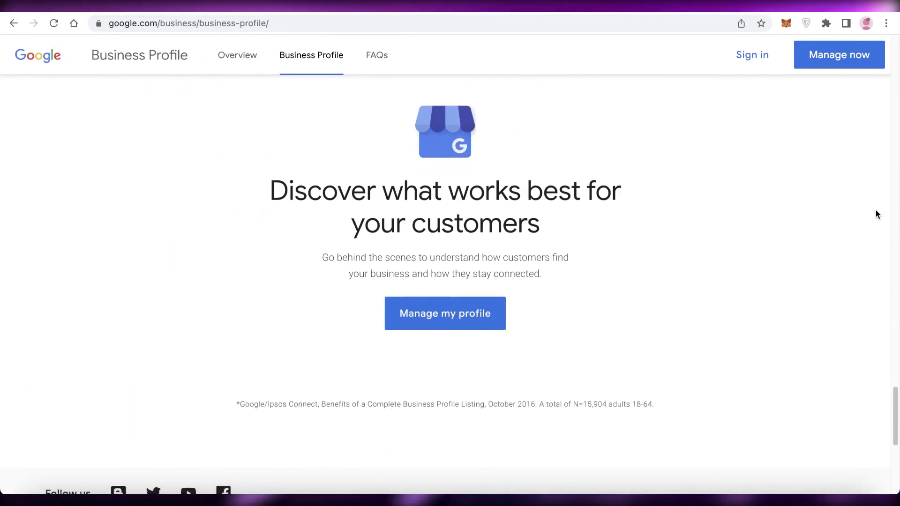
scroll(876, 214, "up", 15)
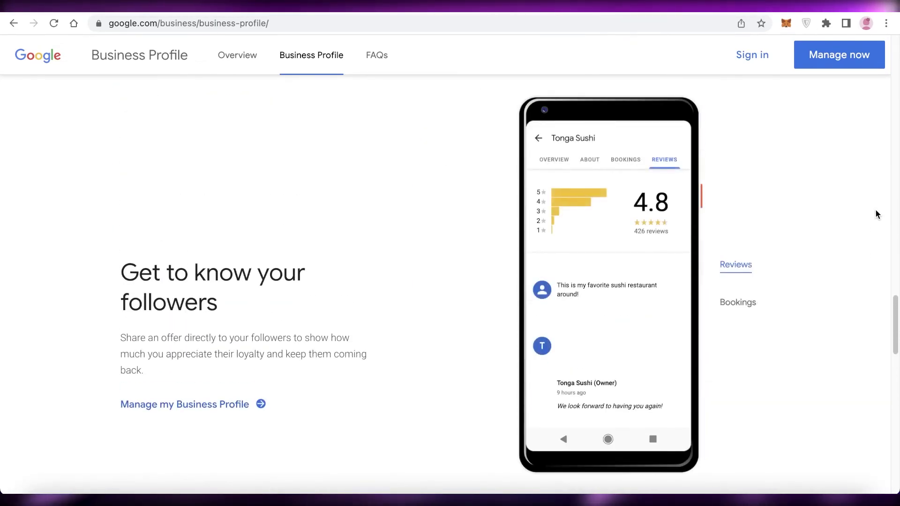
scroll(876, 213, "up", 15)
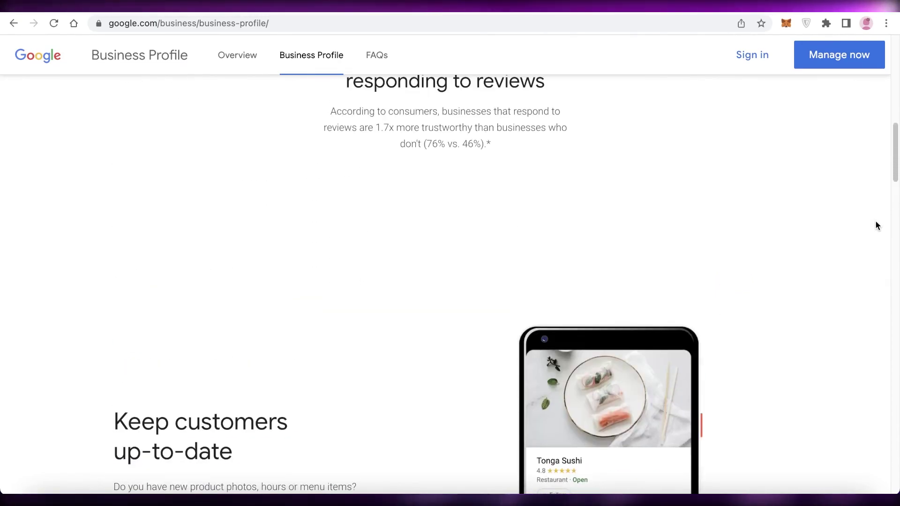
scroll(861, 239, "up", 15)
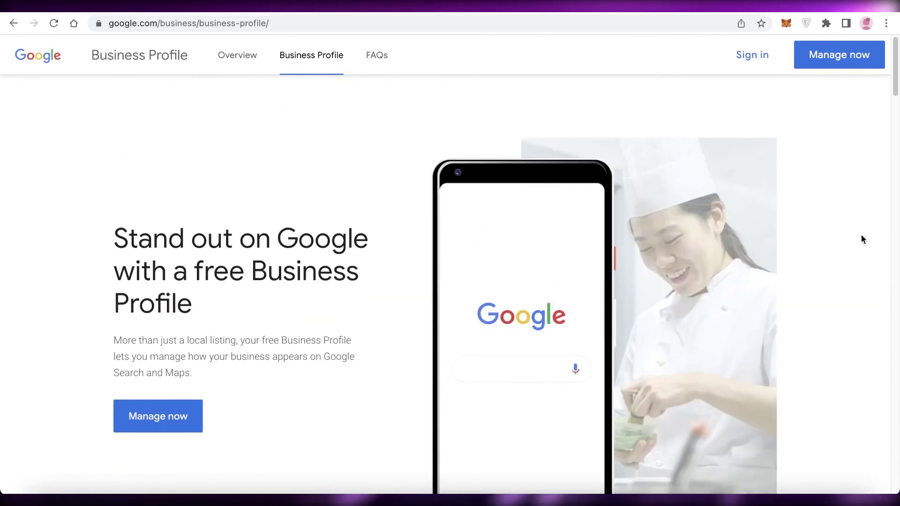